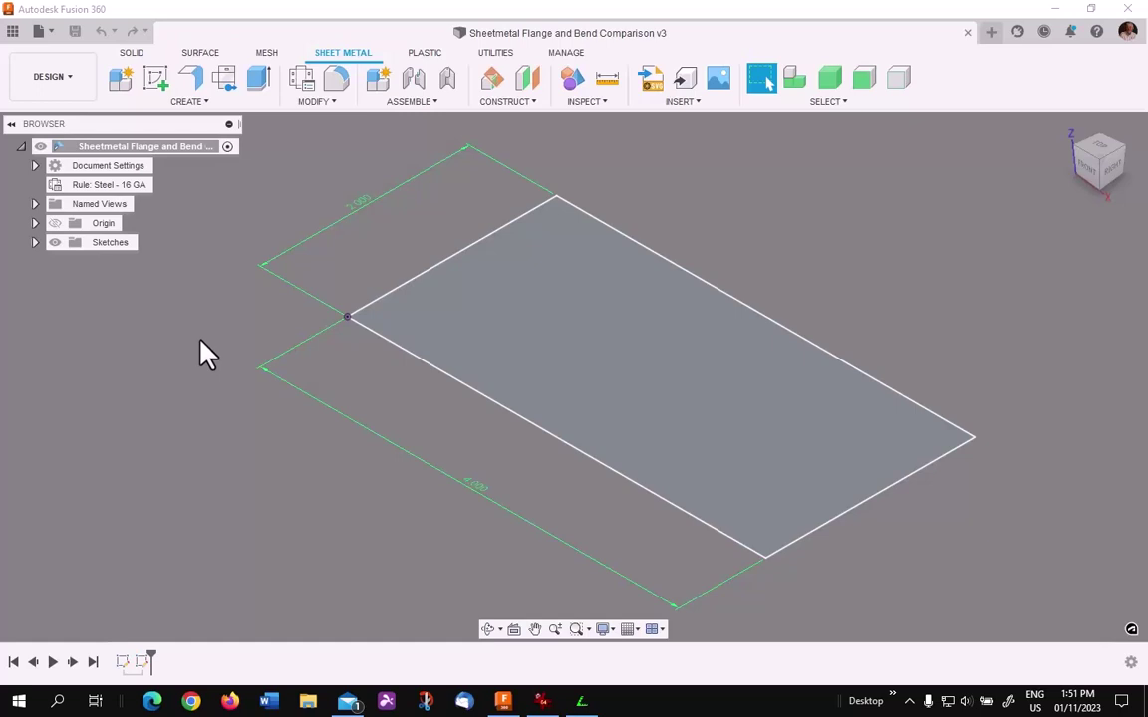
Turn the sketched rectangle into a flat 16-gauge sheet metal plate using Flange
click(195, 102)
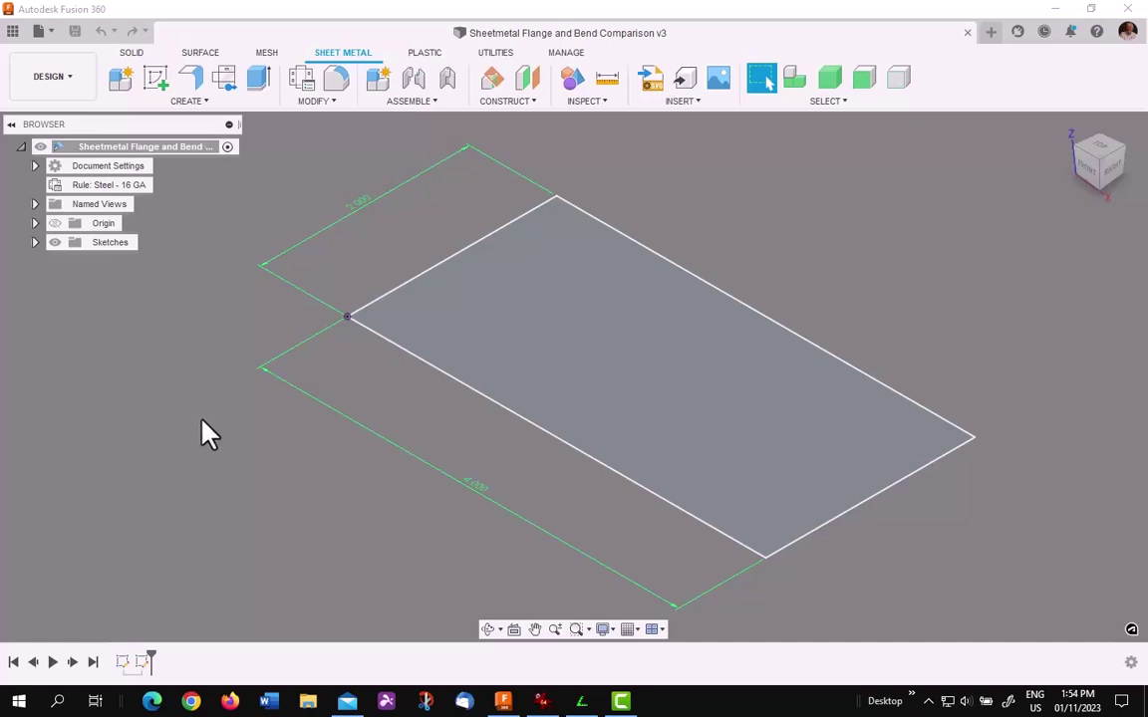
click(193, 103)
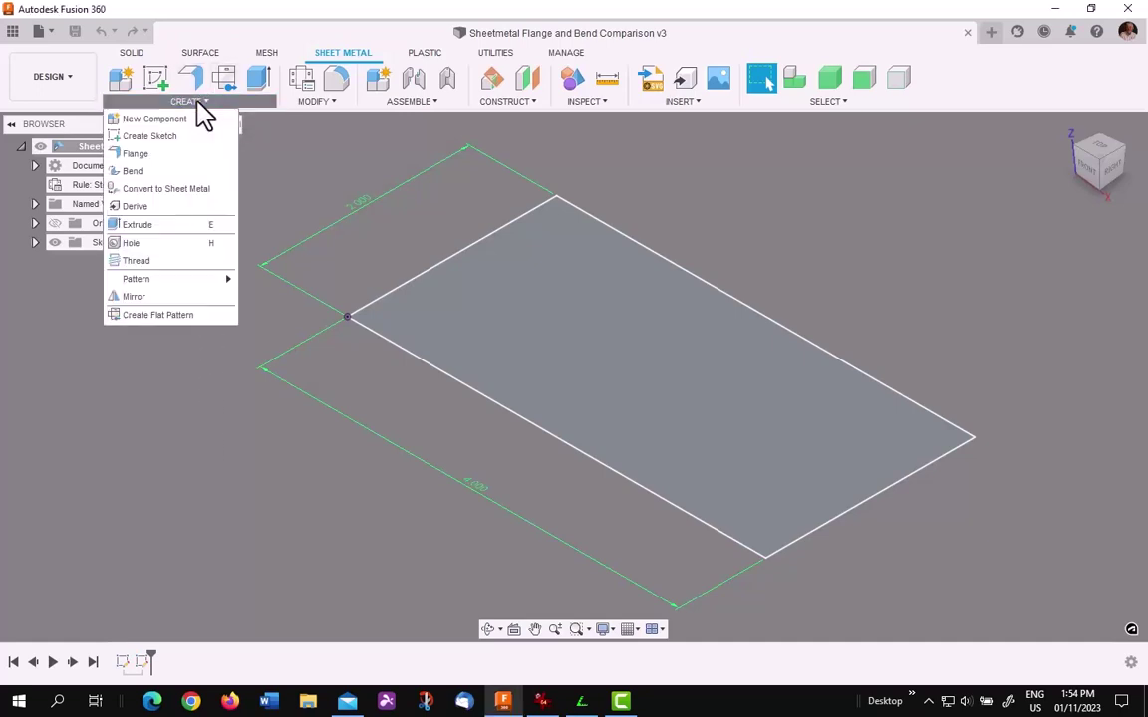
click(169, 428)
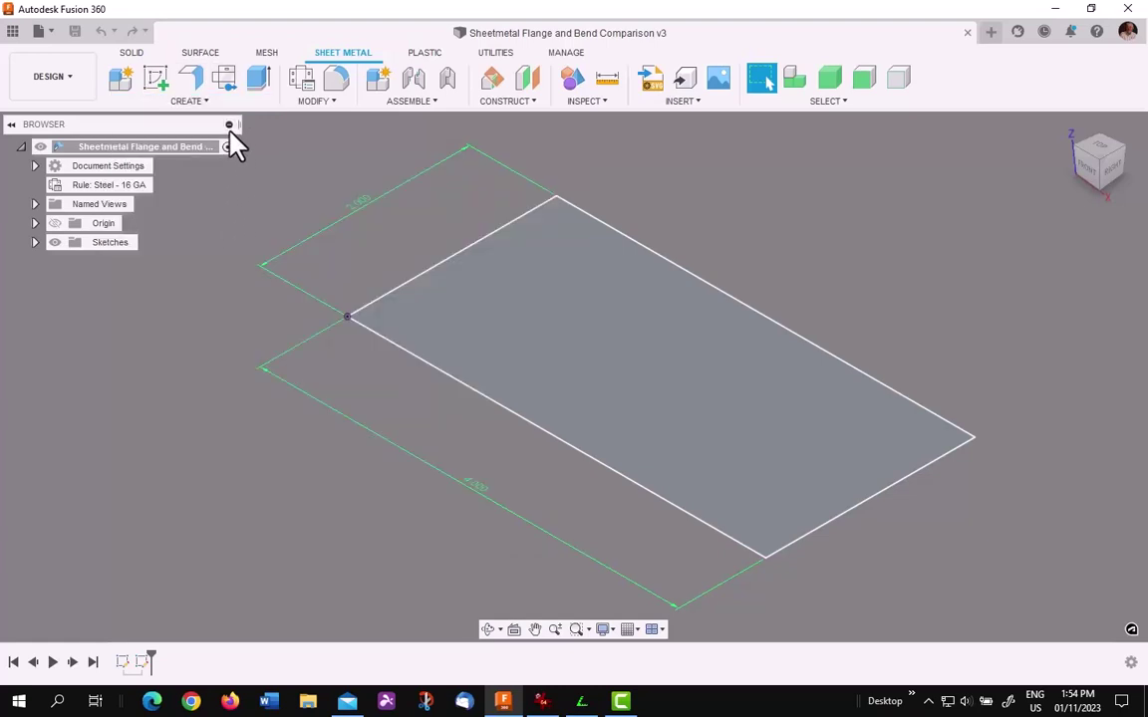
scroll(387, 491, up, 1)
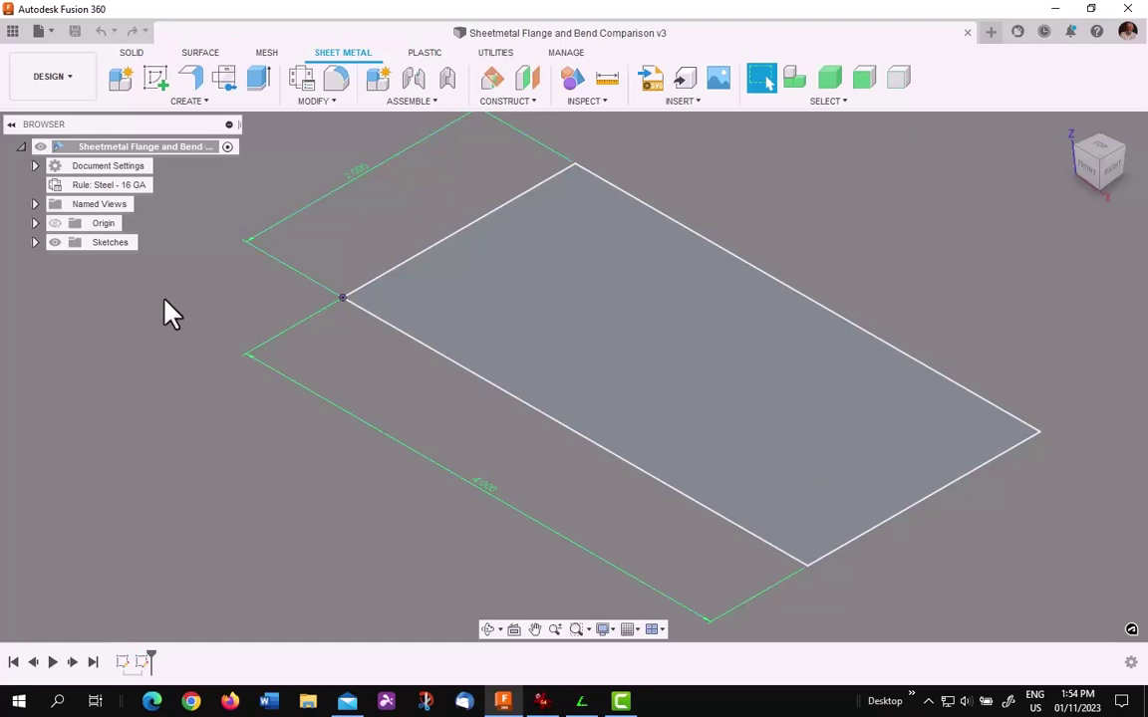
click(189, 78)
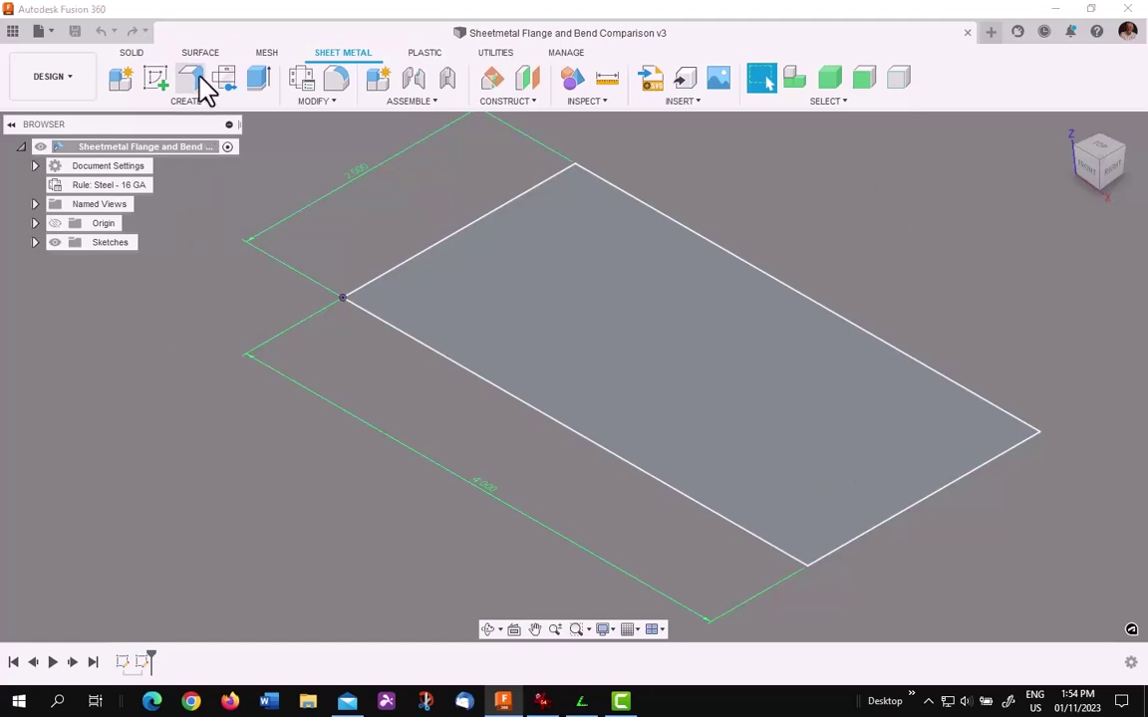
click(553, 355)
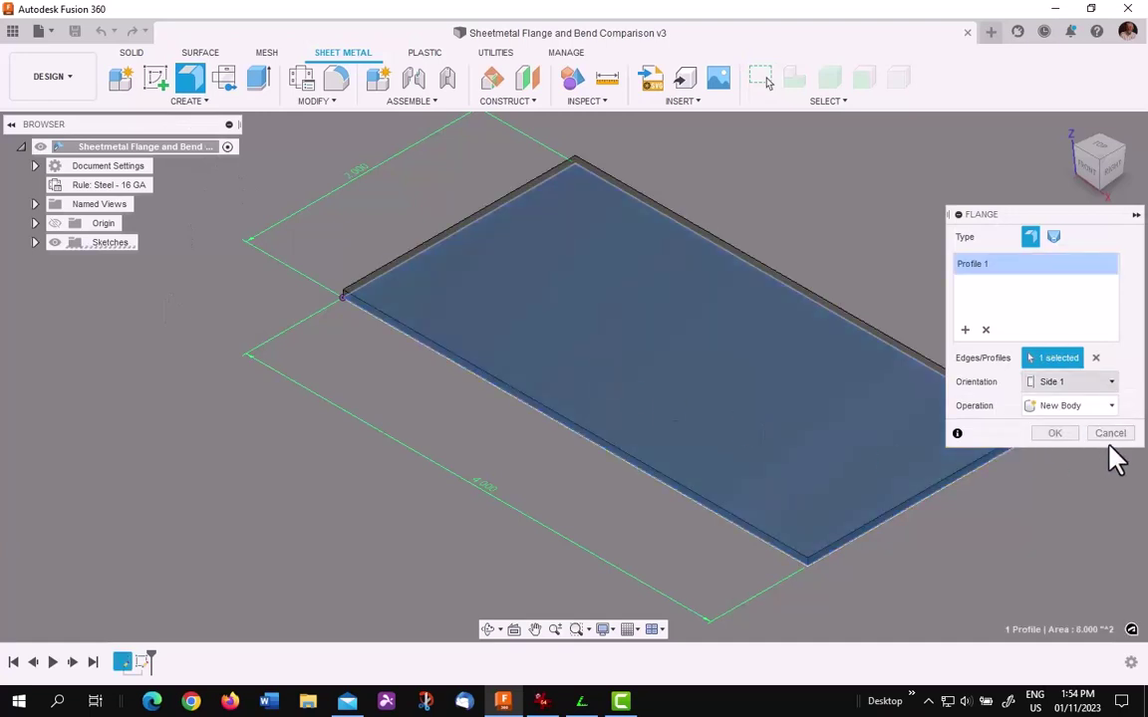
click(1056, 433)
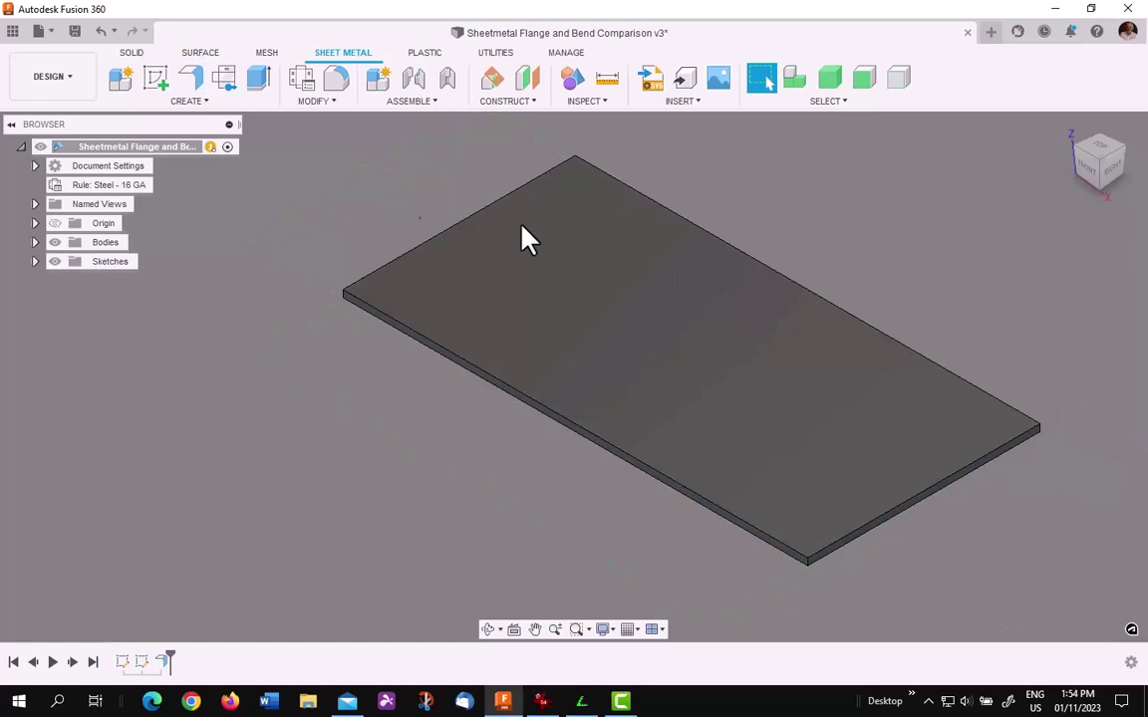
Raise a 1.500-inch flange wall along the plate's near edge
middle_drag(326, 177, 274, 169)
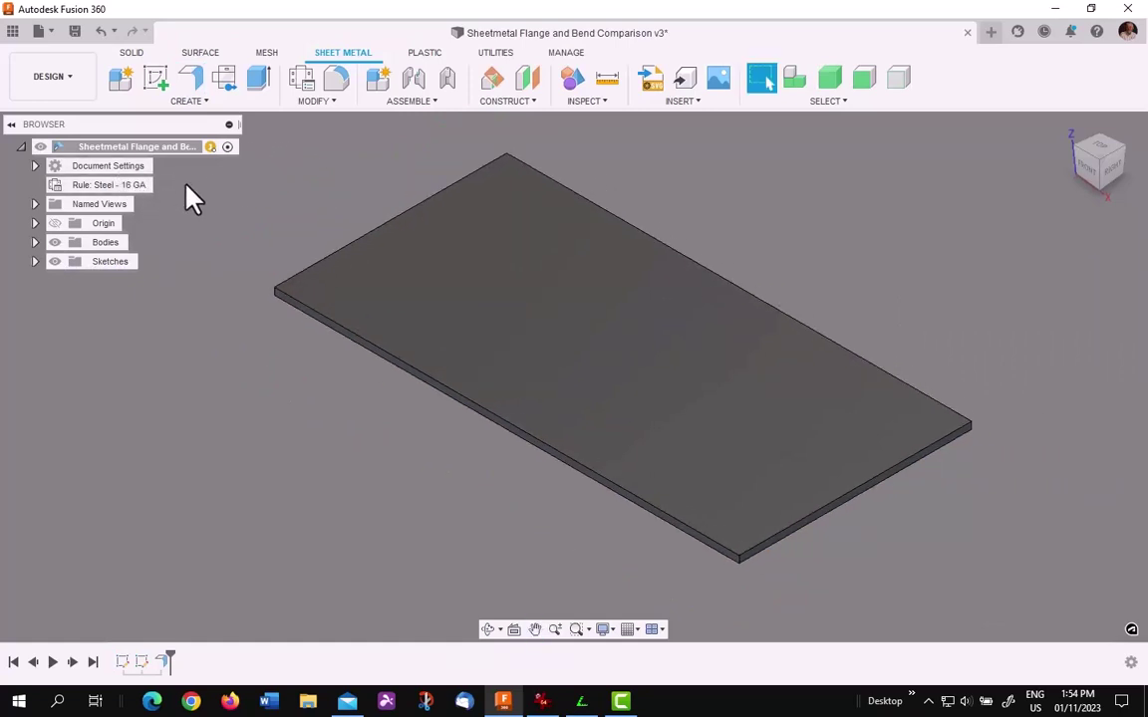
click(200, 80)
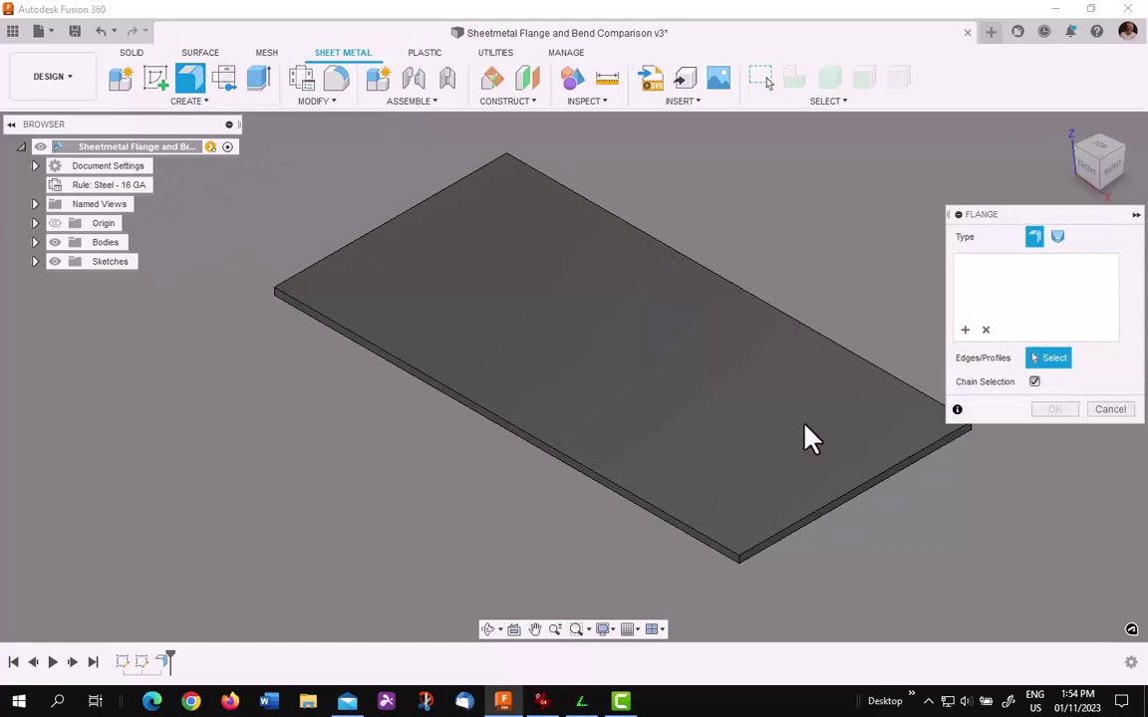
click(854, 478)
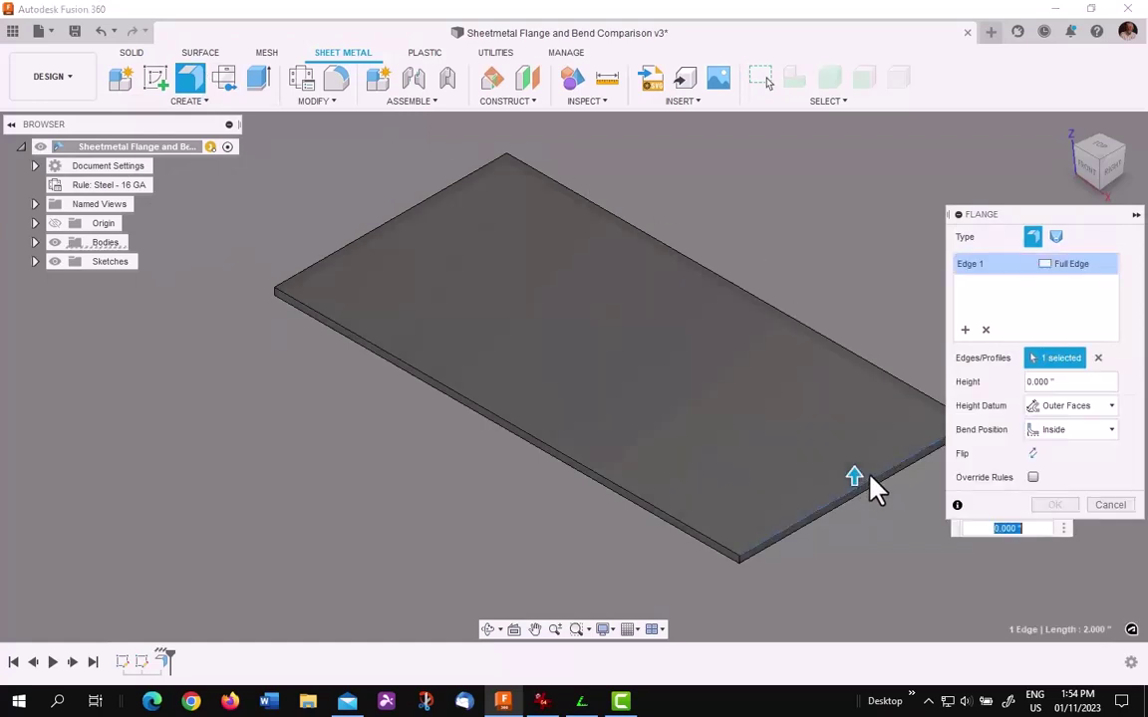
drag(854, 466, 845, 271)
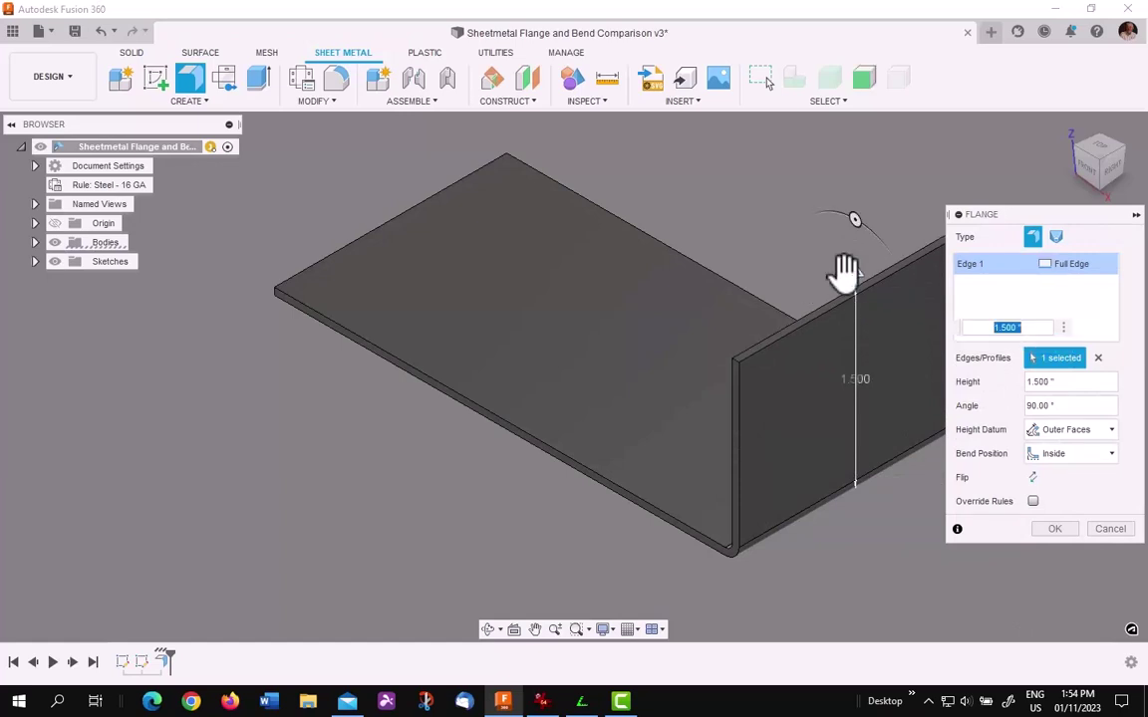
click(1056, 528)
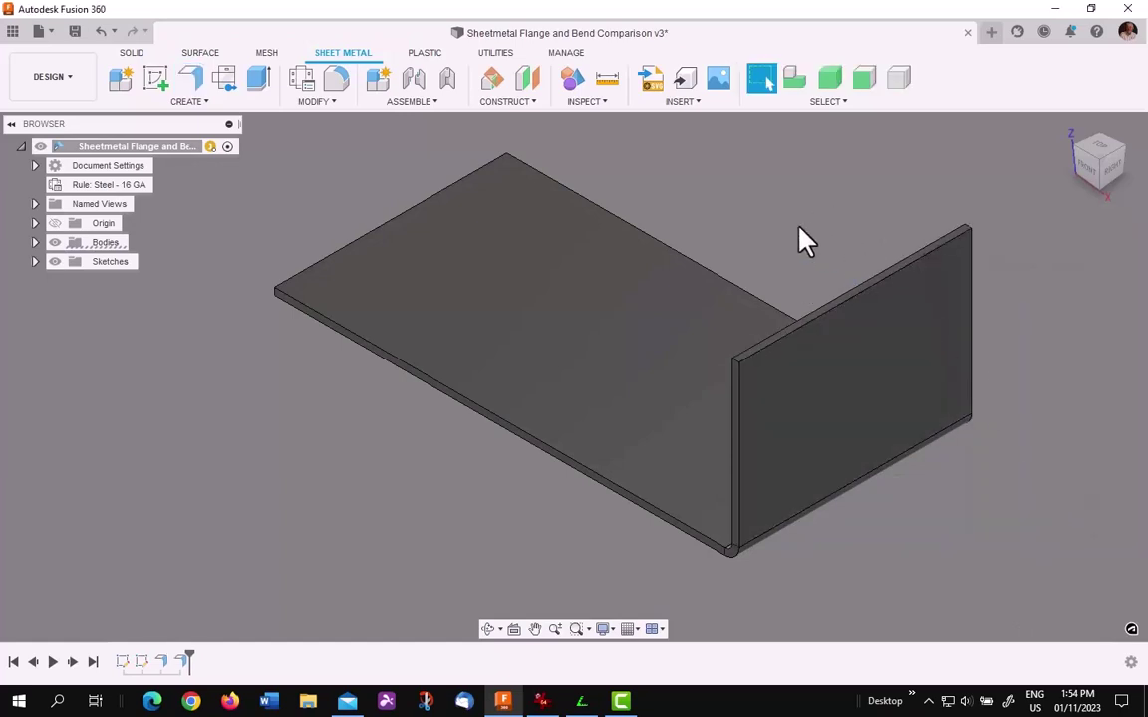
Review the Steel - 16 GA rule's thickness, K factor and bend conditions, then cancel unchanged
click(301, 81)
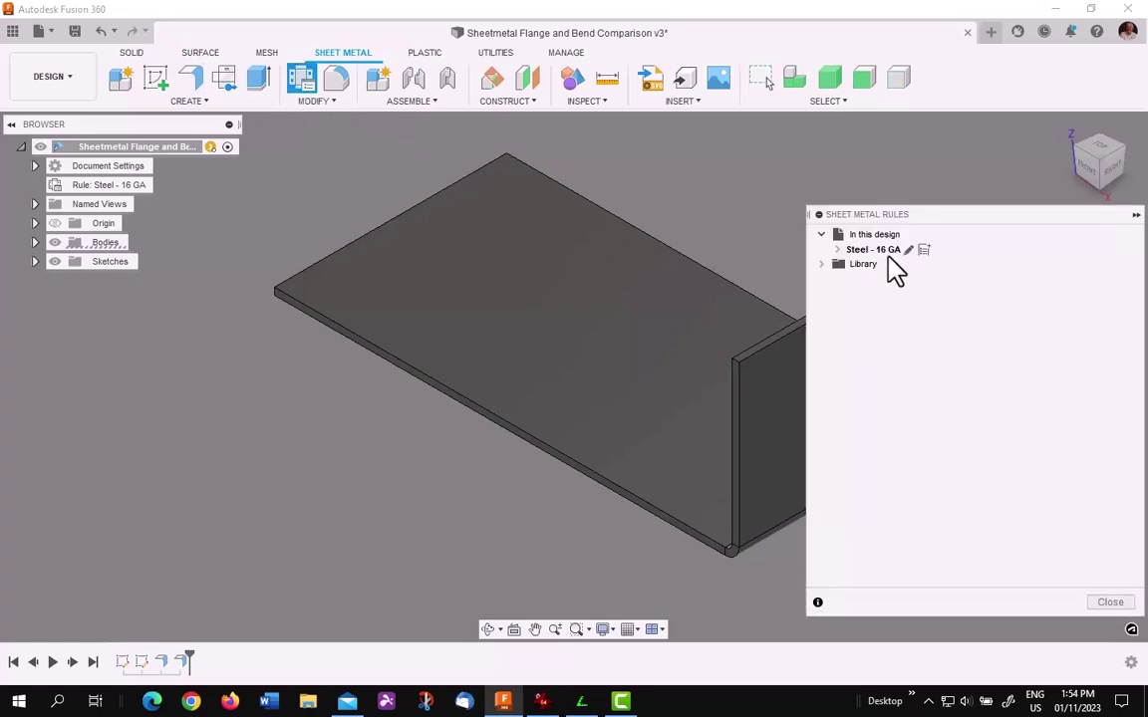
click(907, 250)
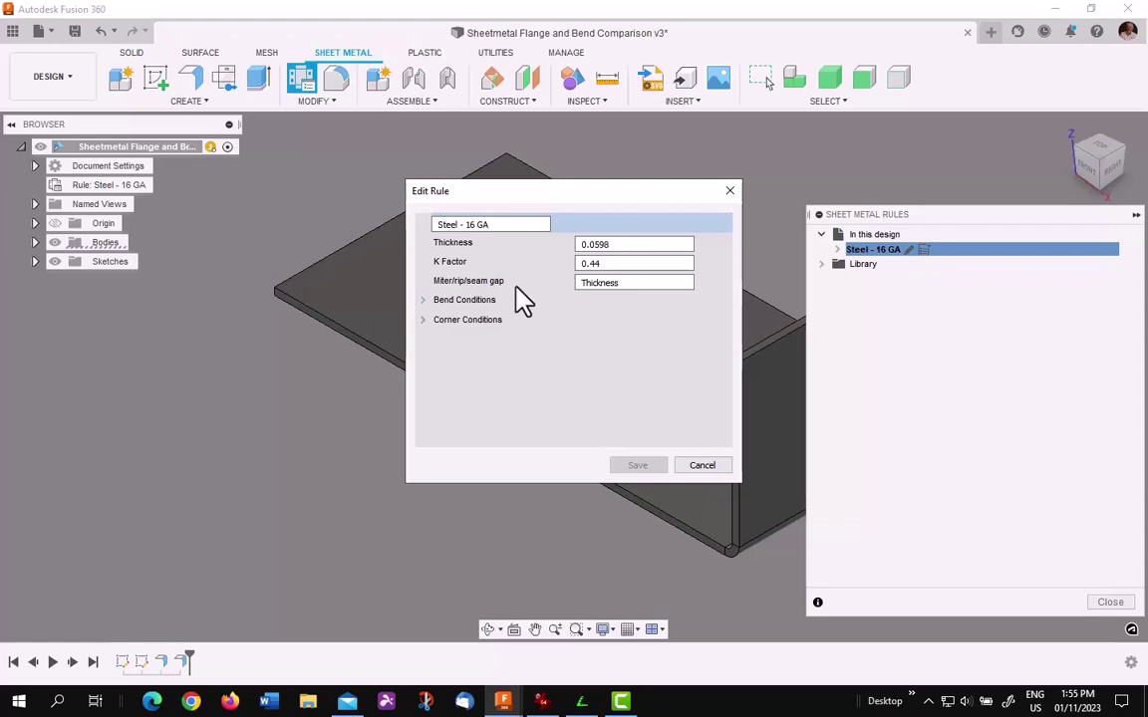
click(422, 300)
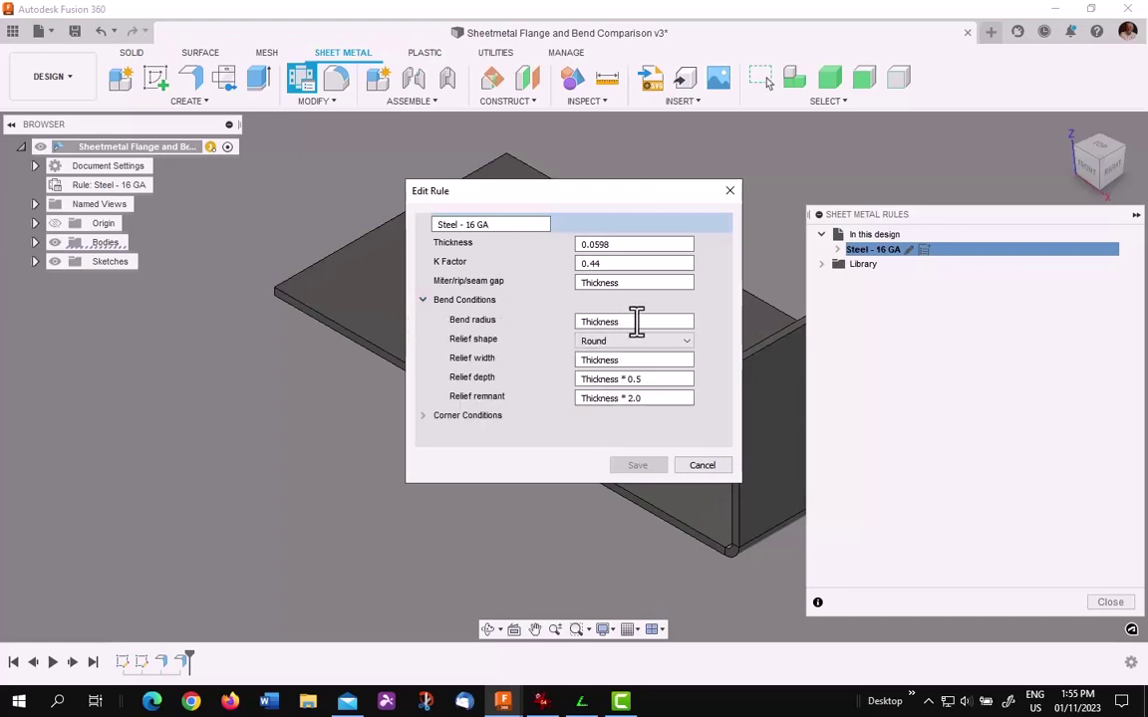
click(700, 466)
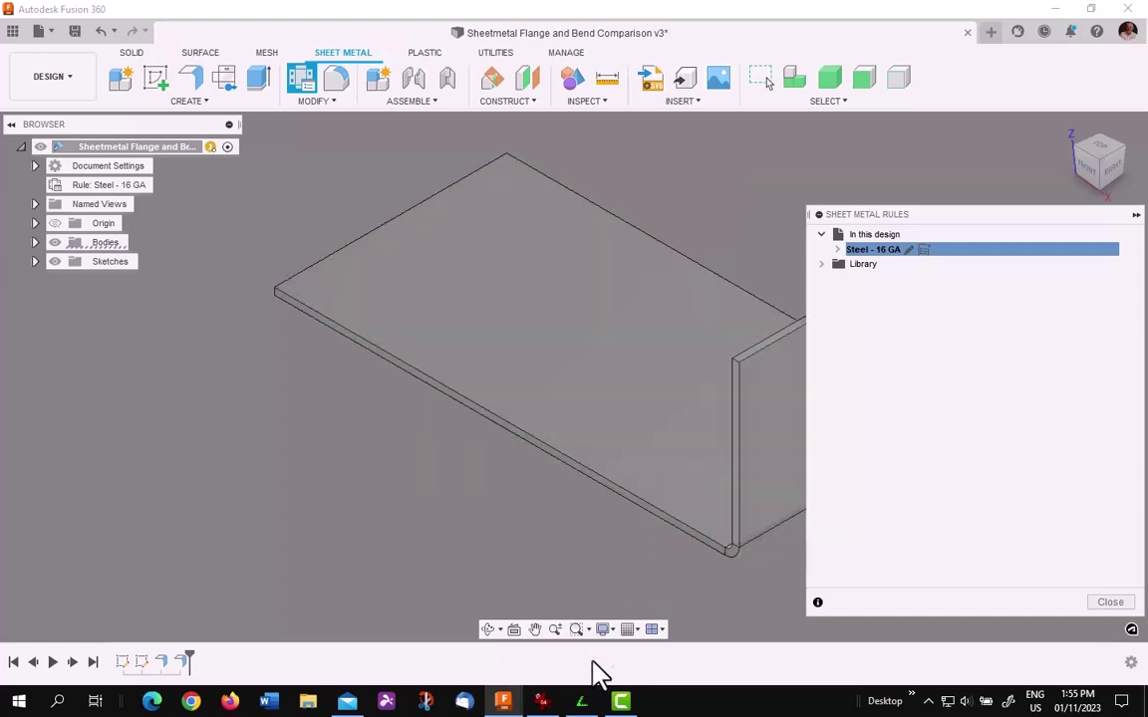
Switch to IrfanView to display the K-Factor.png neutral axis diagram
click(541, 701)
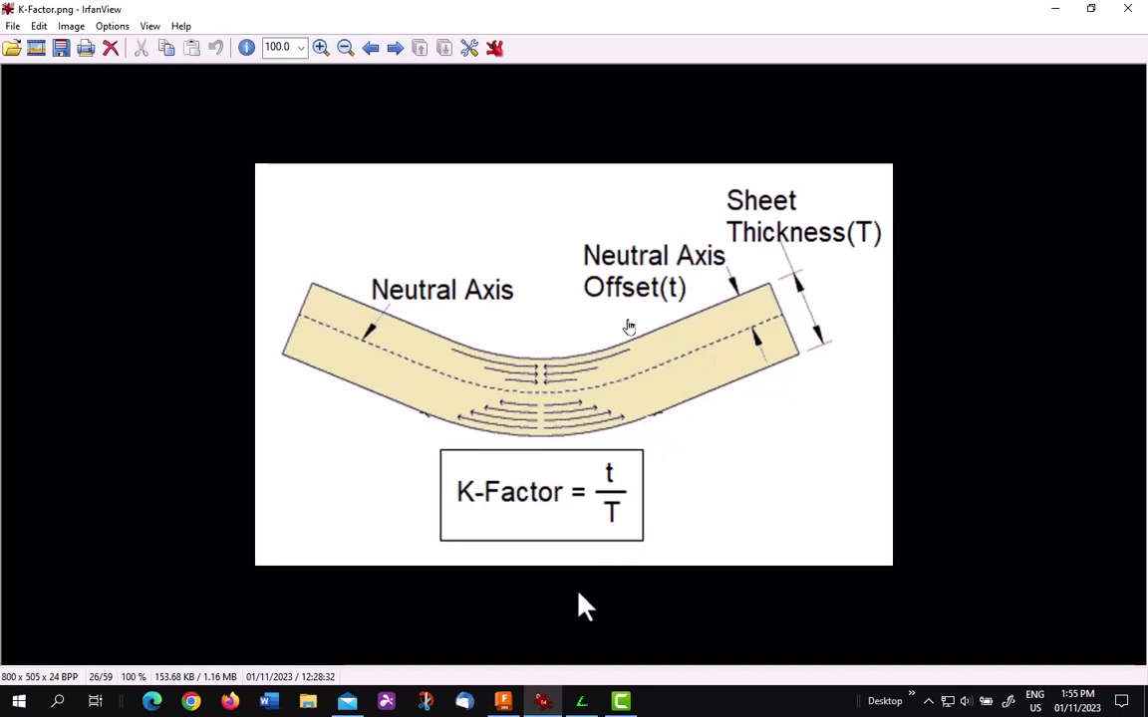
Back in Fusion 360, cancel the Steel - 16 GA rule editor and close Sheet Metal Rules
click(529, 701)
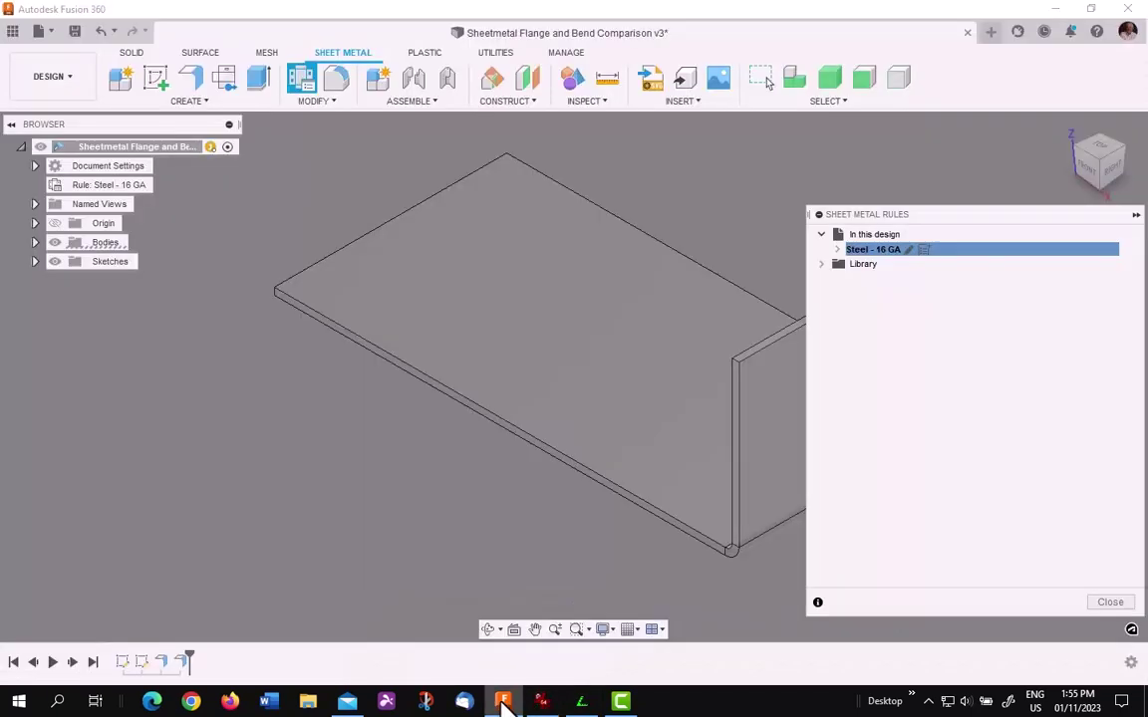
click(908, 250)
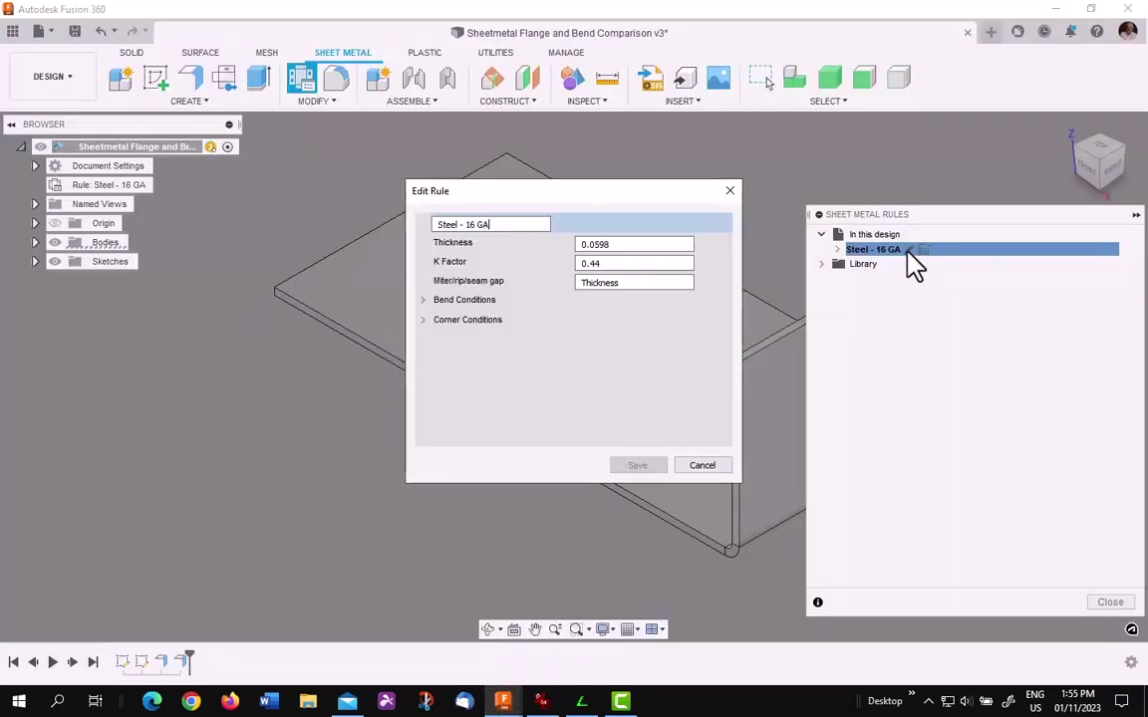
click(702, 467)
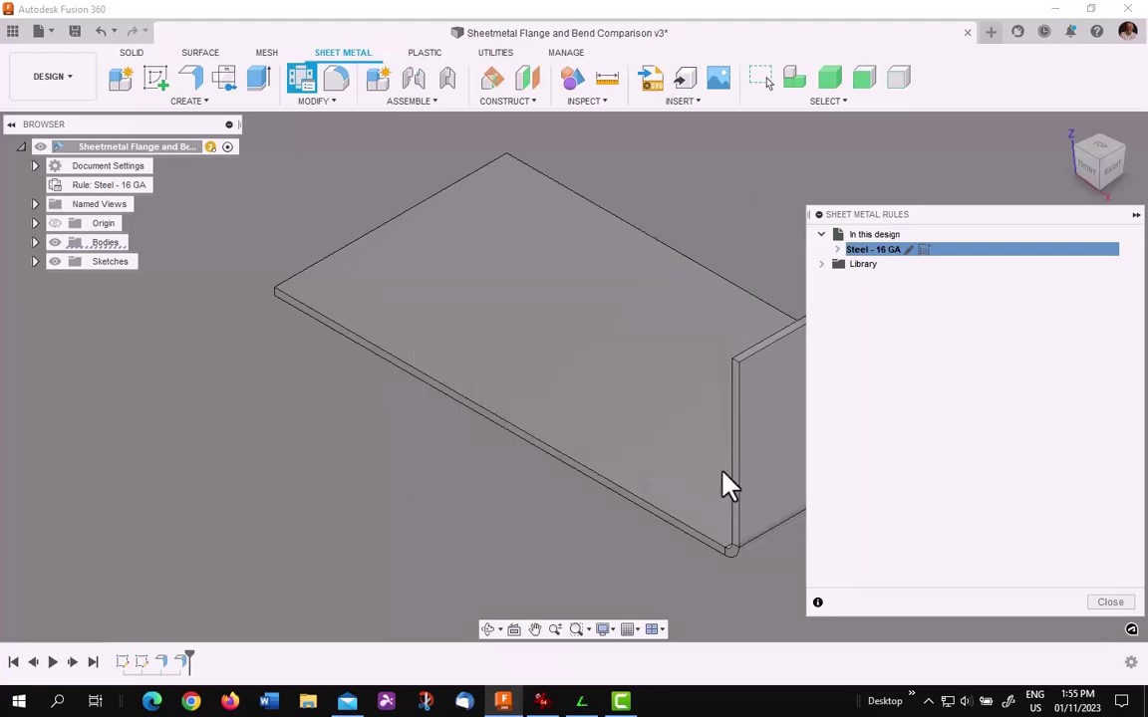
click(1110, 602)
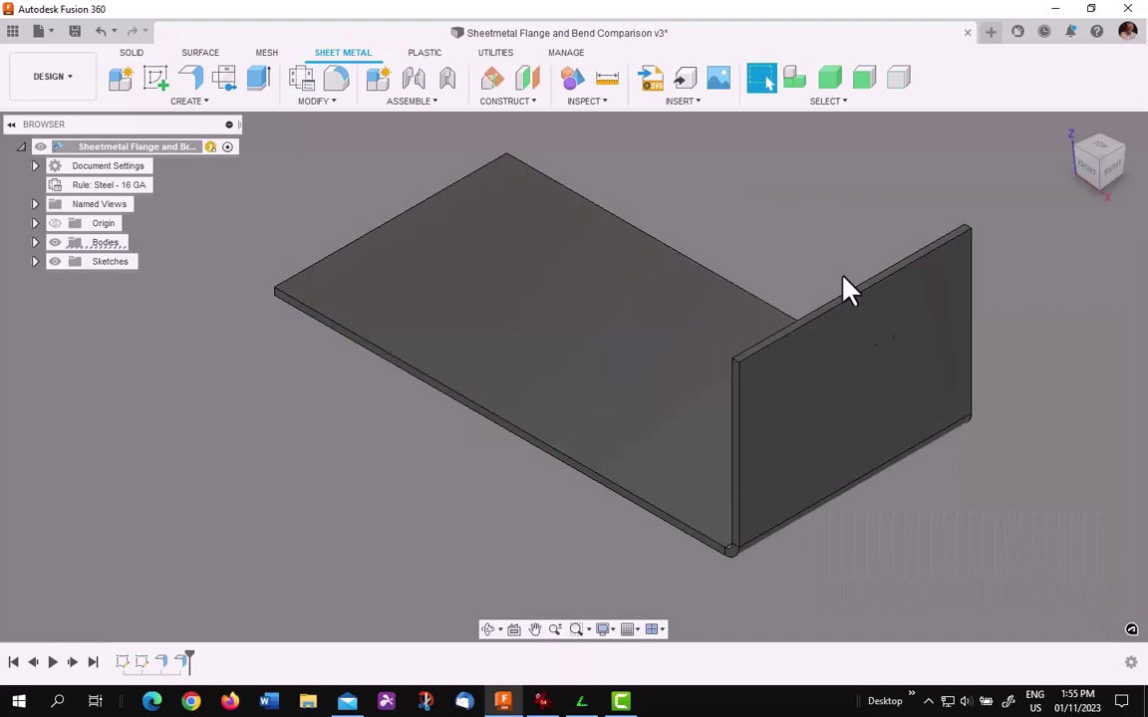
Measure the flanged part: 4.000 in from flange face to far edge, 1.500 in flange height
click(607, 81)
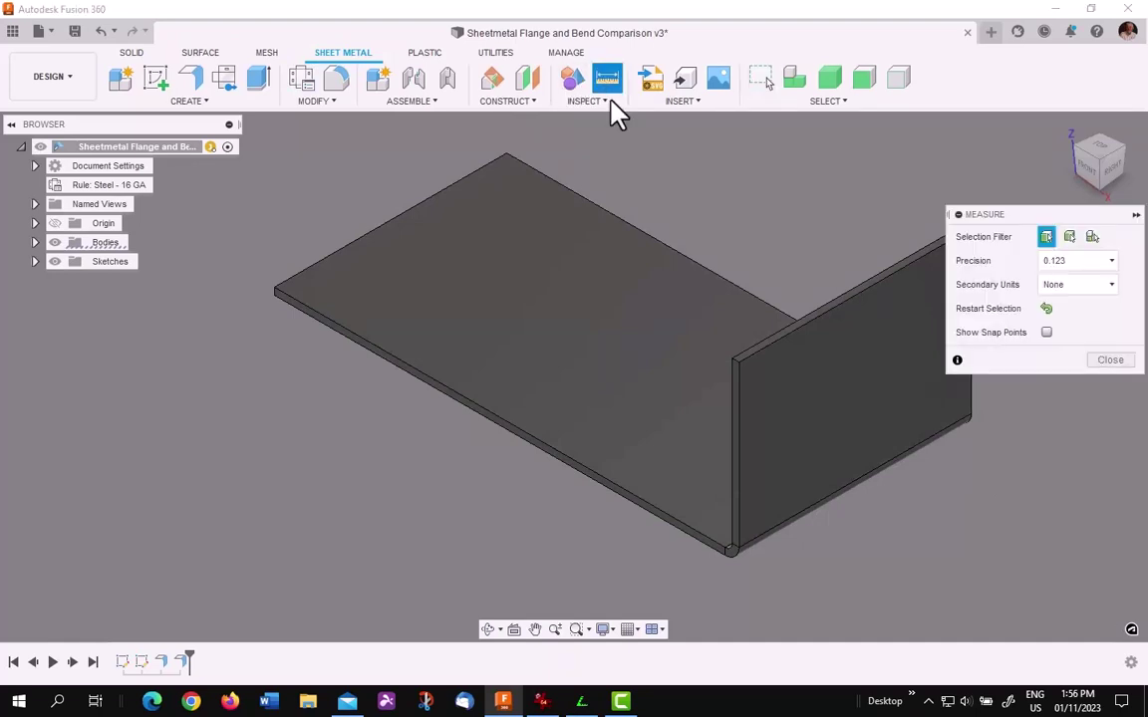
click(826, 384)
click(418, 208)
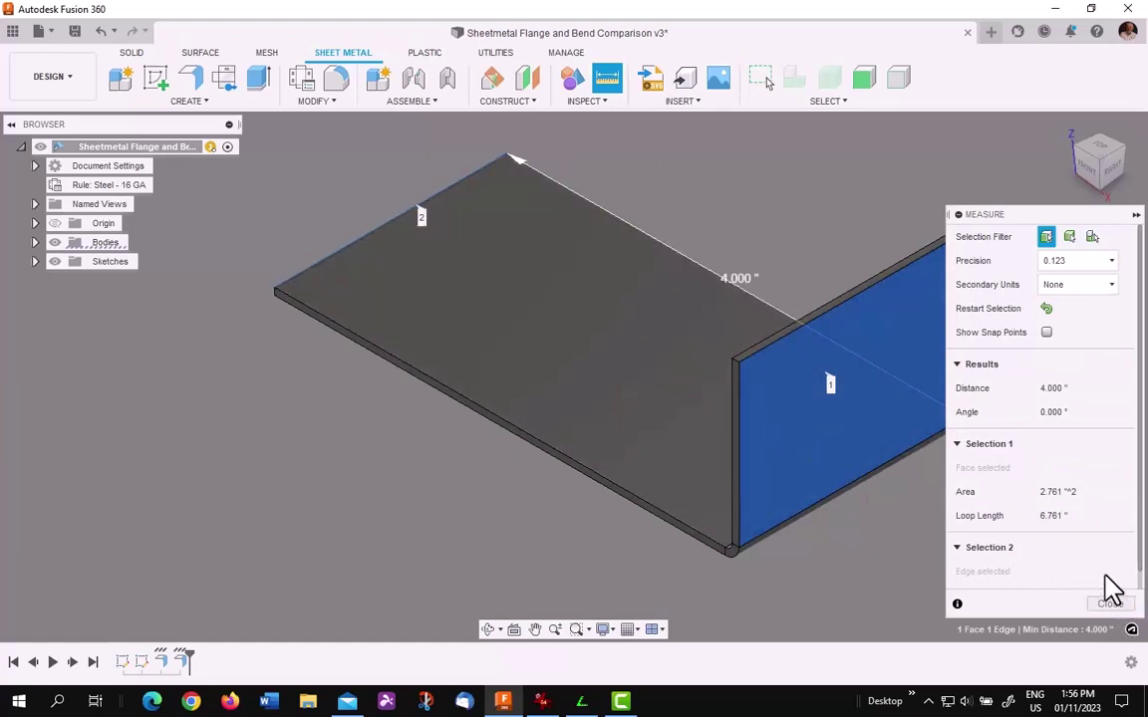
click(1046, 309)
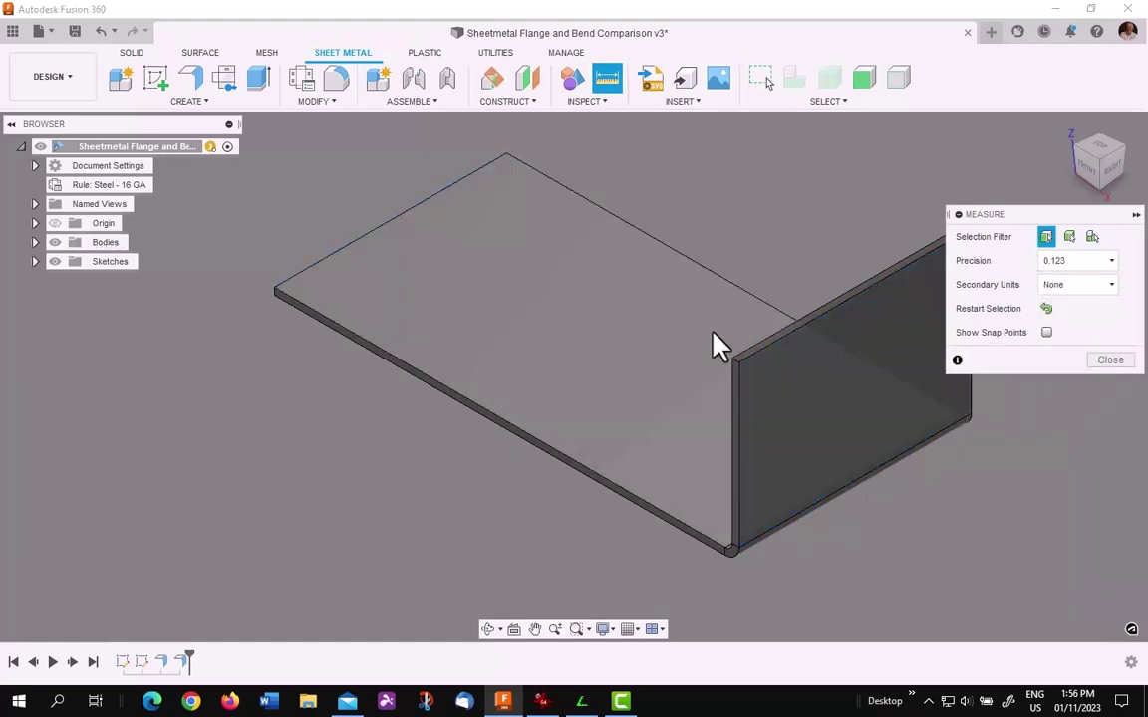
click(604, 362)
click(618, 403)
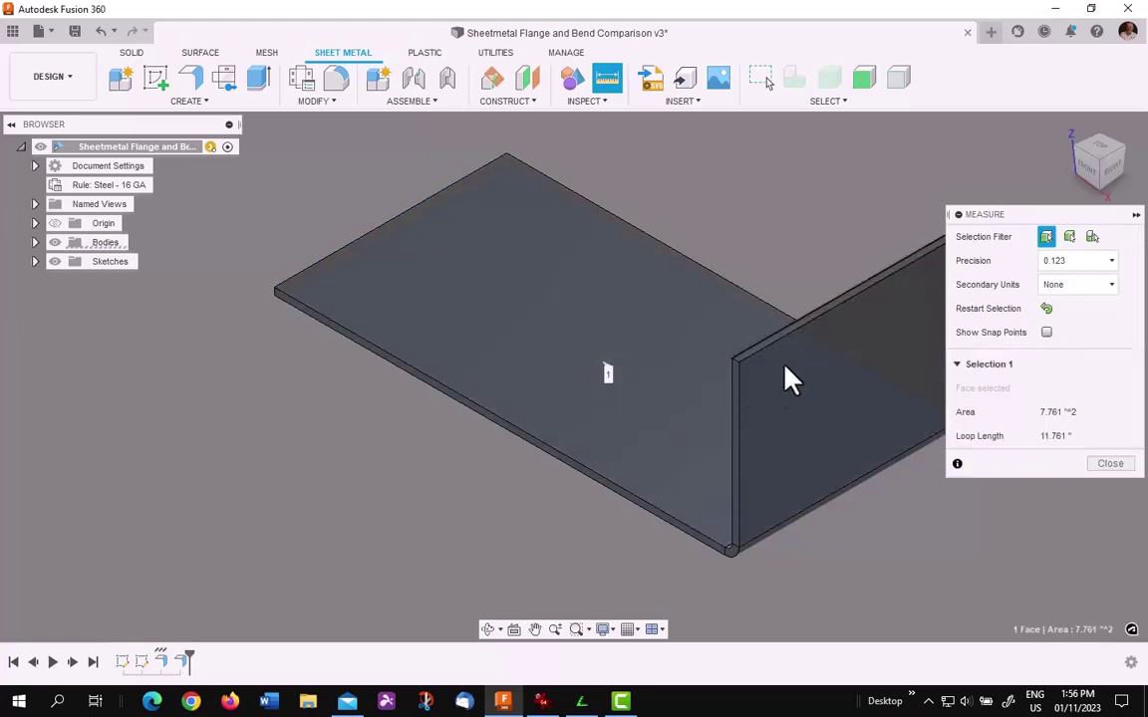
click(809, 326)
middle_drag(938, 567, 684, 551)
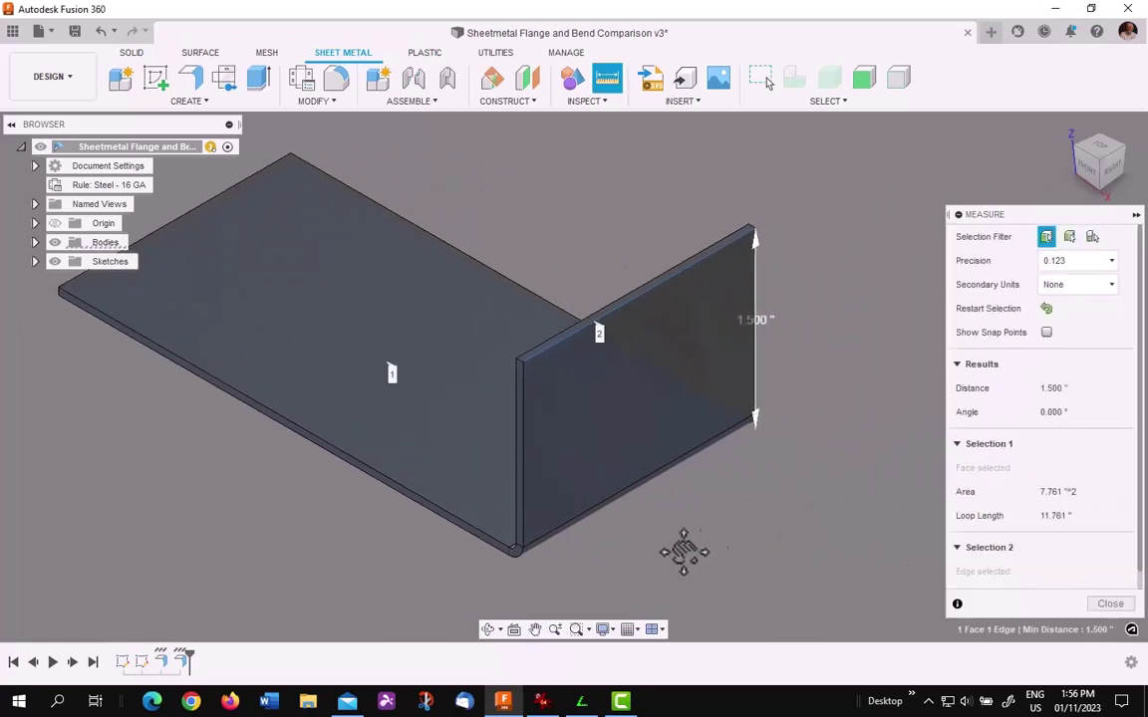
click(1104, 605)
middle_drag(567, 192, 630, 212)
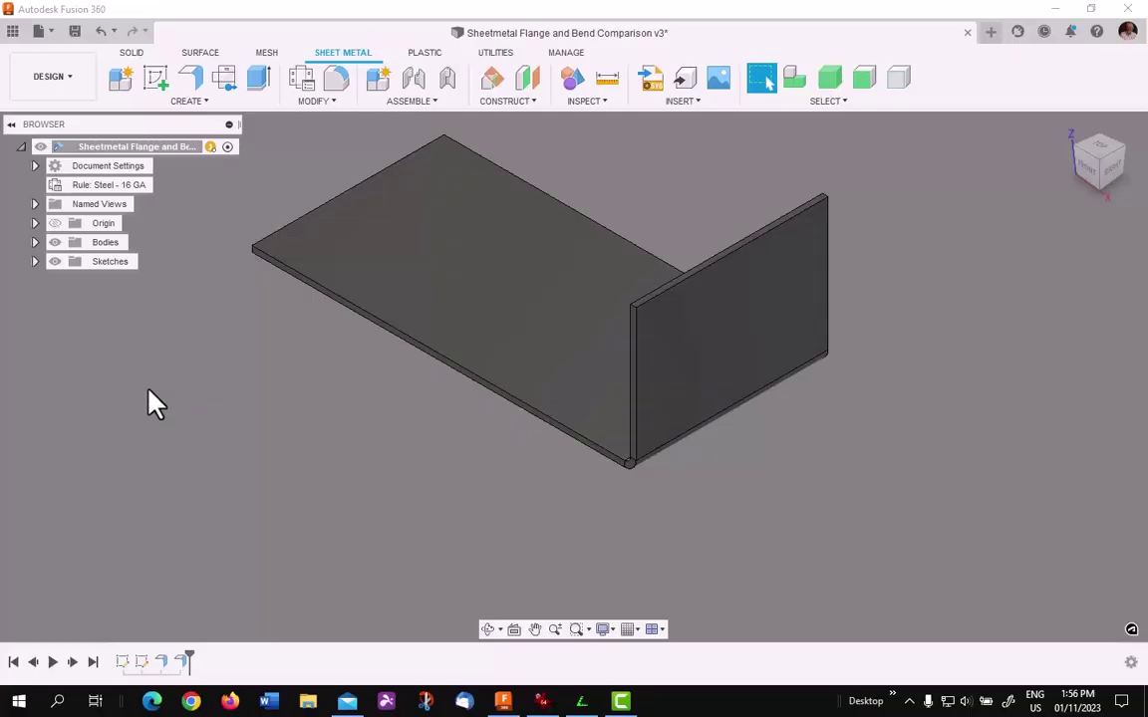
Show the Bend Base Sketch and change its rectangle length dimension to 5 in
click(35, 261)
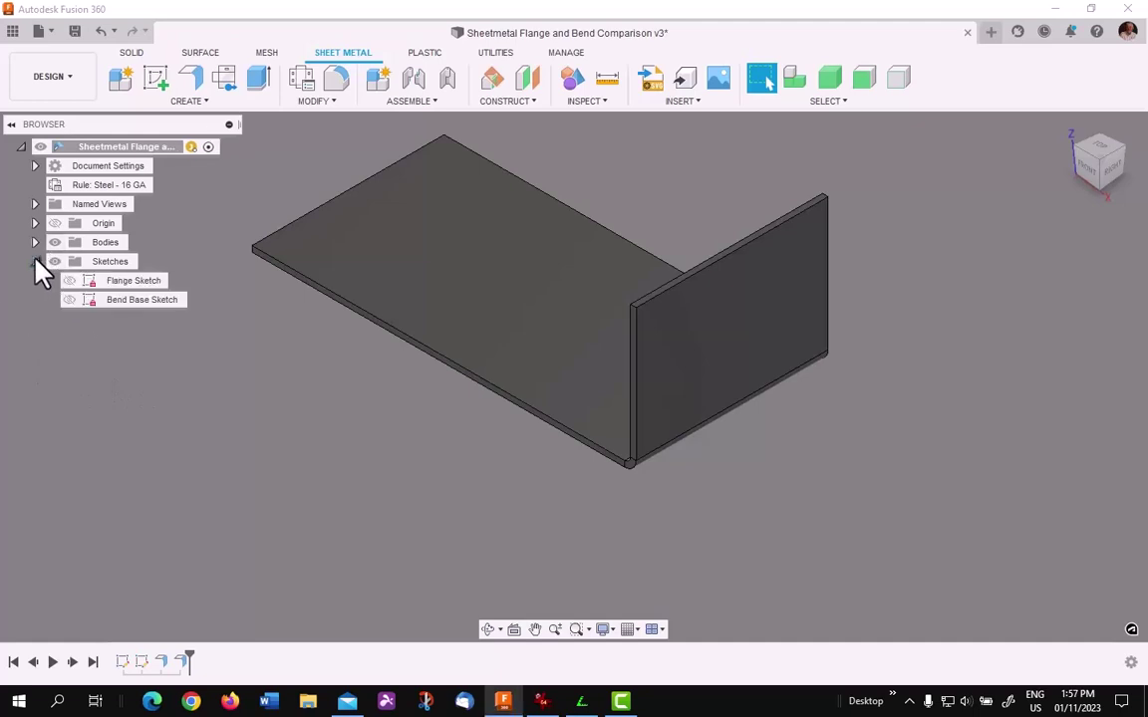
click(70, 299)
mouse_move(251, 351)
middle_down()
mouse_move(346, 320)
mouse_move(384, 336)
middle_up()
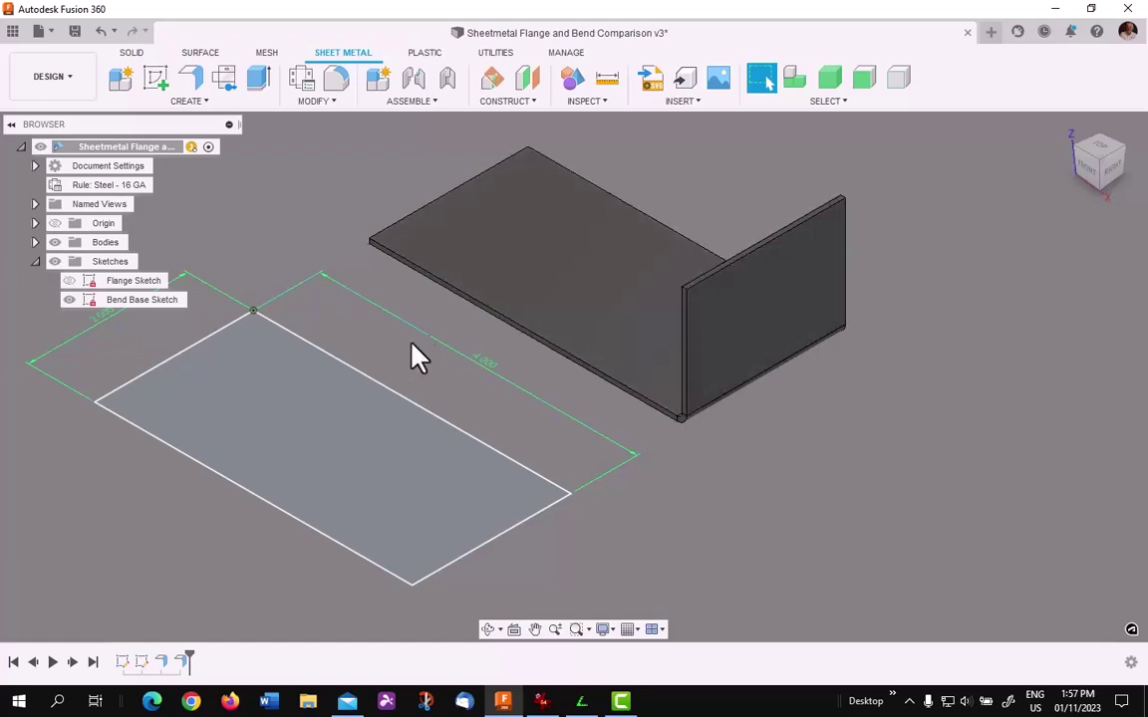
double_click(488, 371)
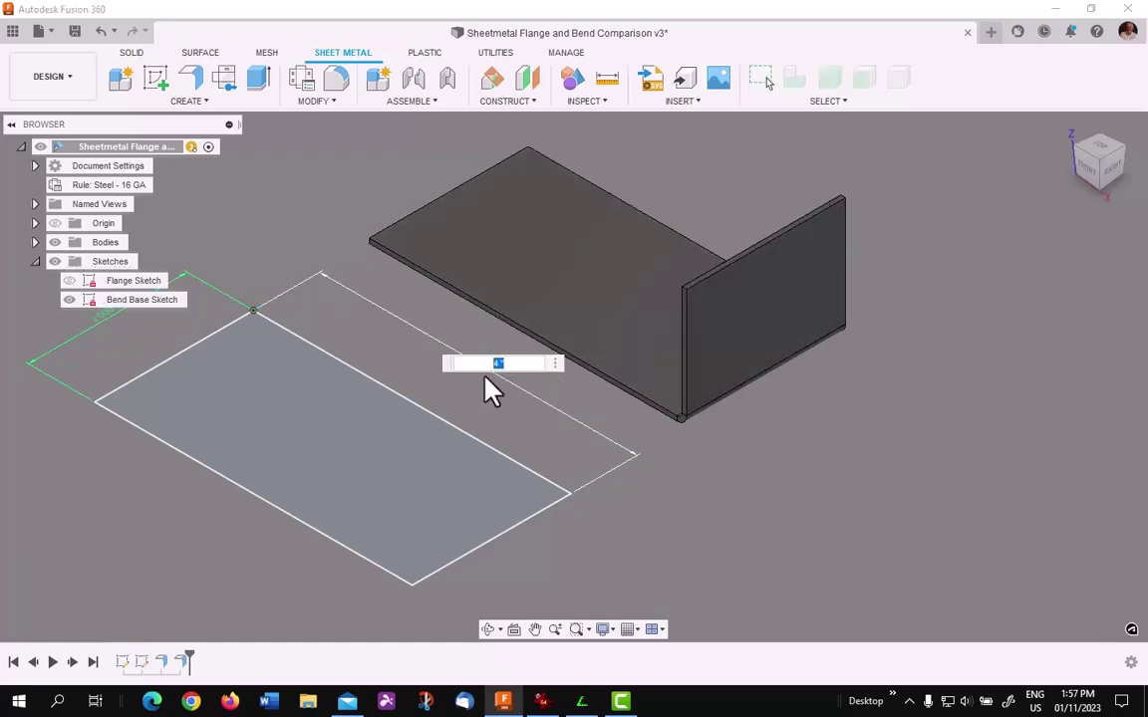
text(5)
key(Return)
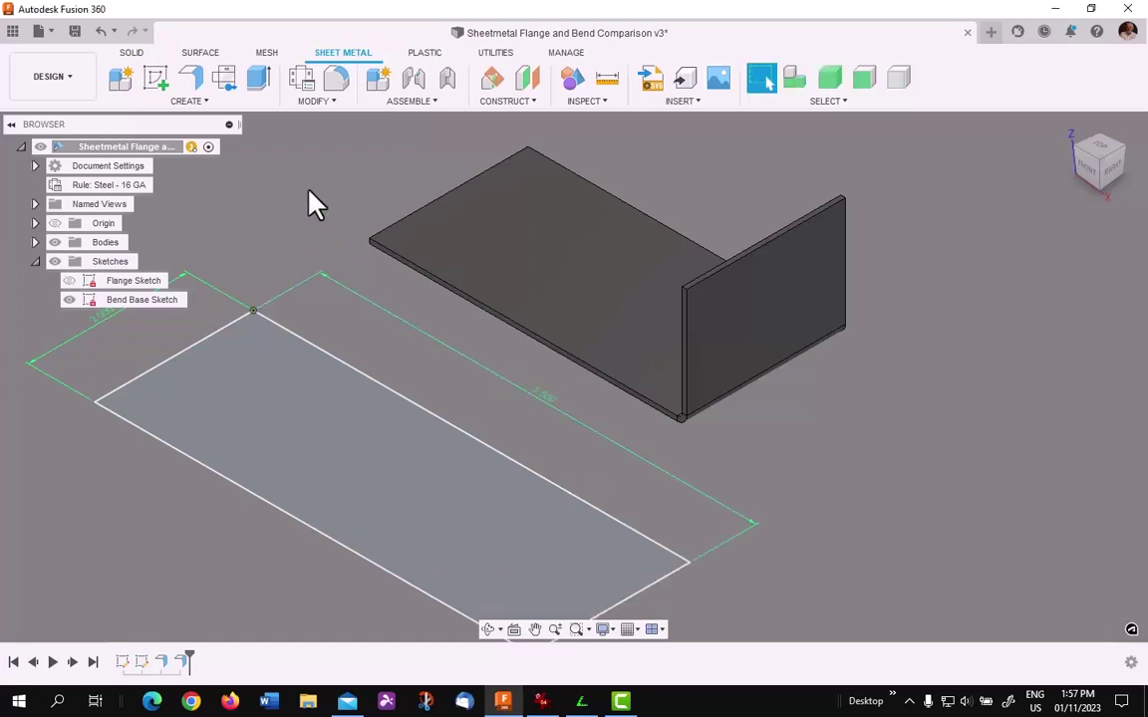
Create a flat 16-gauge sheet from the lengthened base rectangle with Flange
click(192, 80)
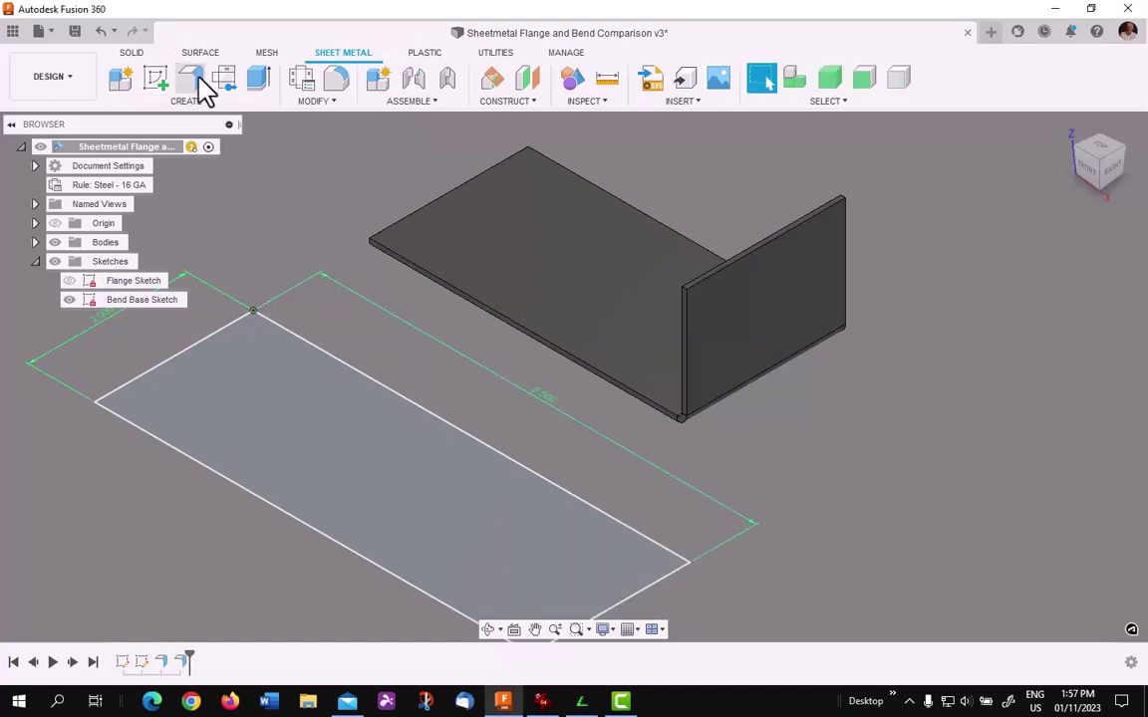
click(281, 387)
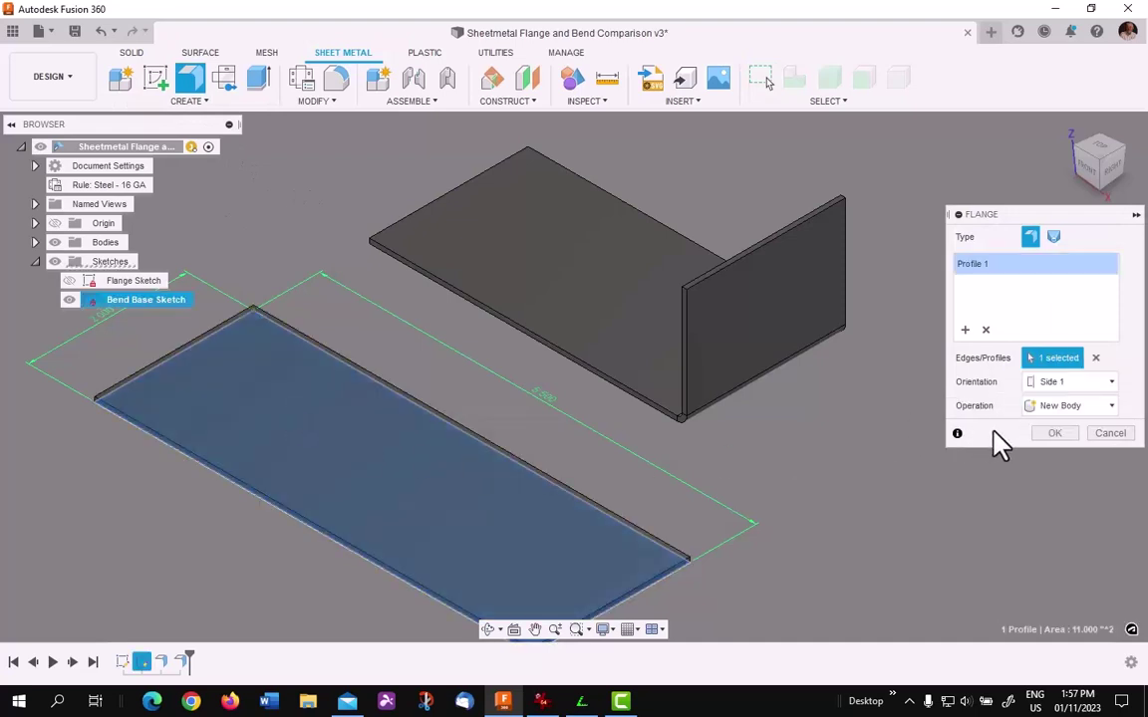
click(1054, 434)
middle_drag(428, 443, 453, 389)
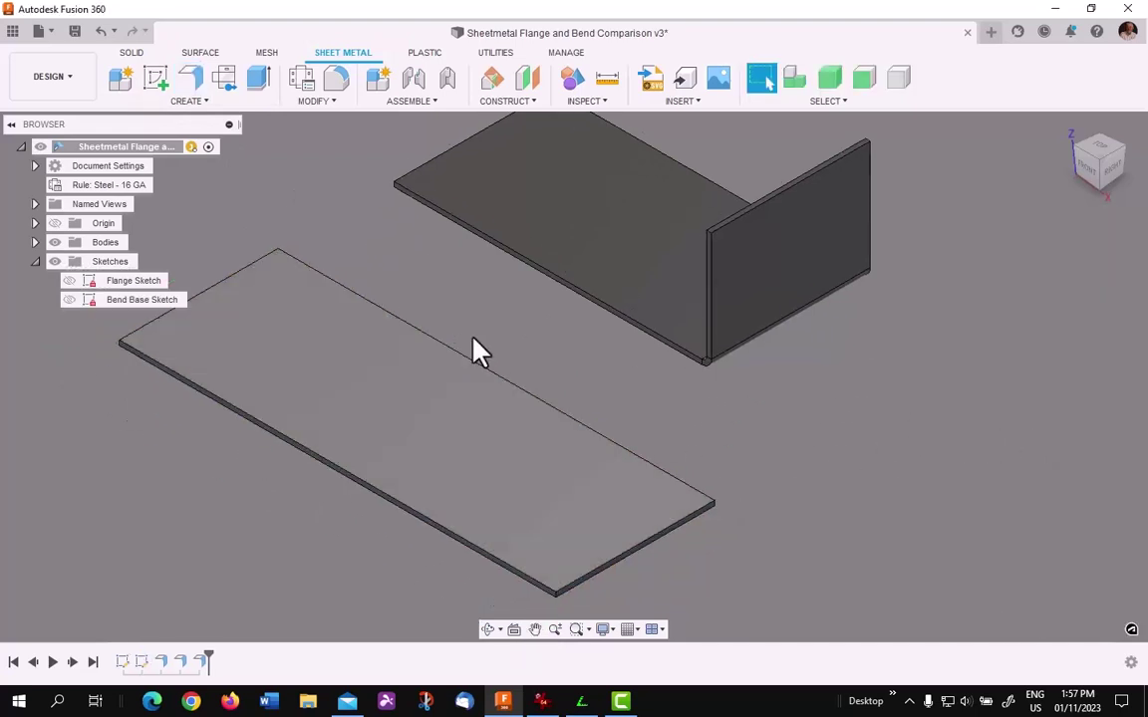
click(423, 431)
Start a sketch on the flat sheet's face and draw a vertical line across it
right_click(422, 430)
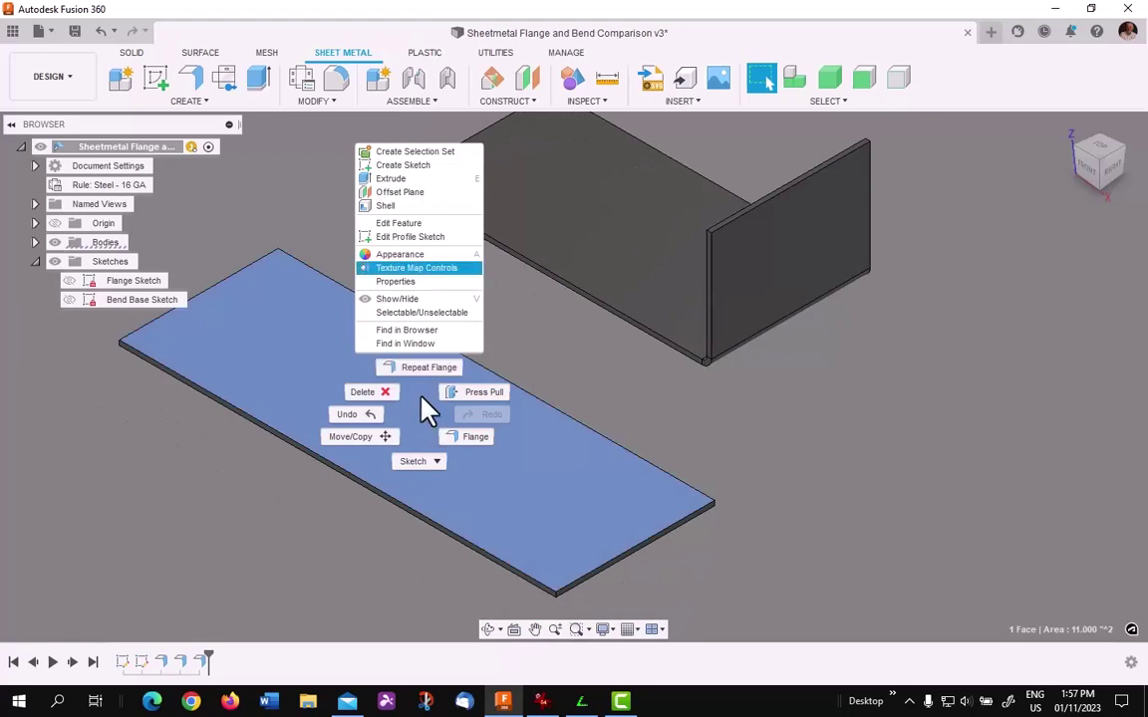
shift+middle_drag(399, 165, 438, 179)
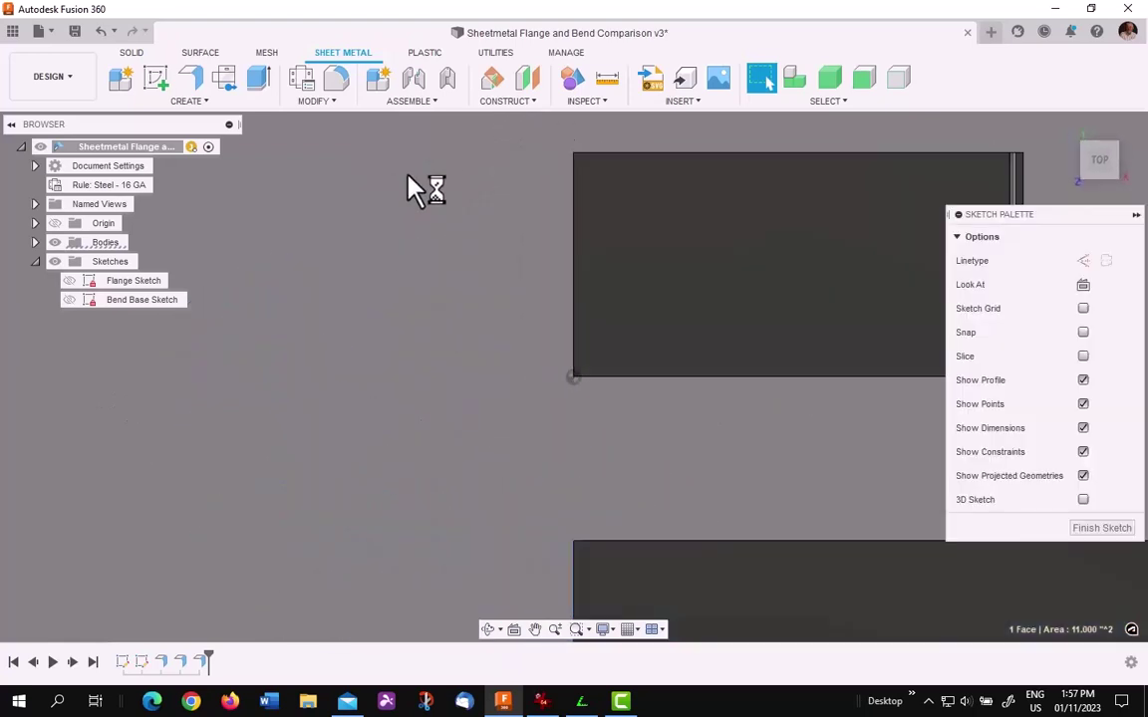
click(122, 78)
mouse_move(713, 539)
middle_down()
mouse_move(453, 358)
mouse_move(421, 320)
middle_up()
click(701, 324)
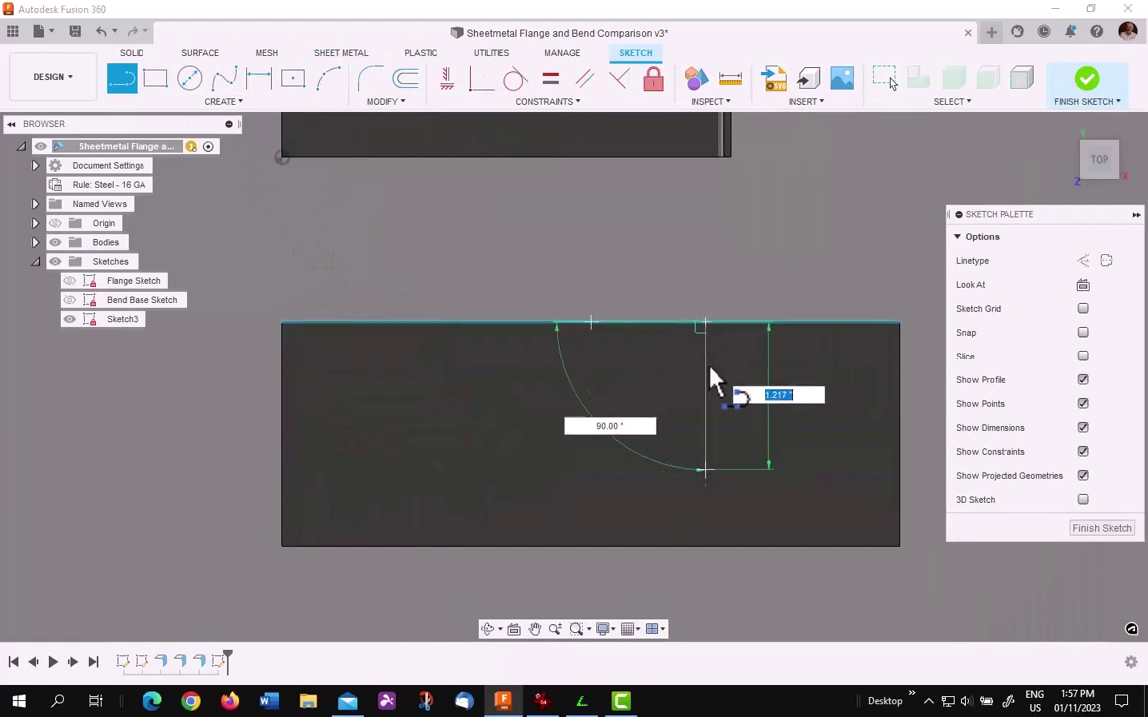
click(704, 545)
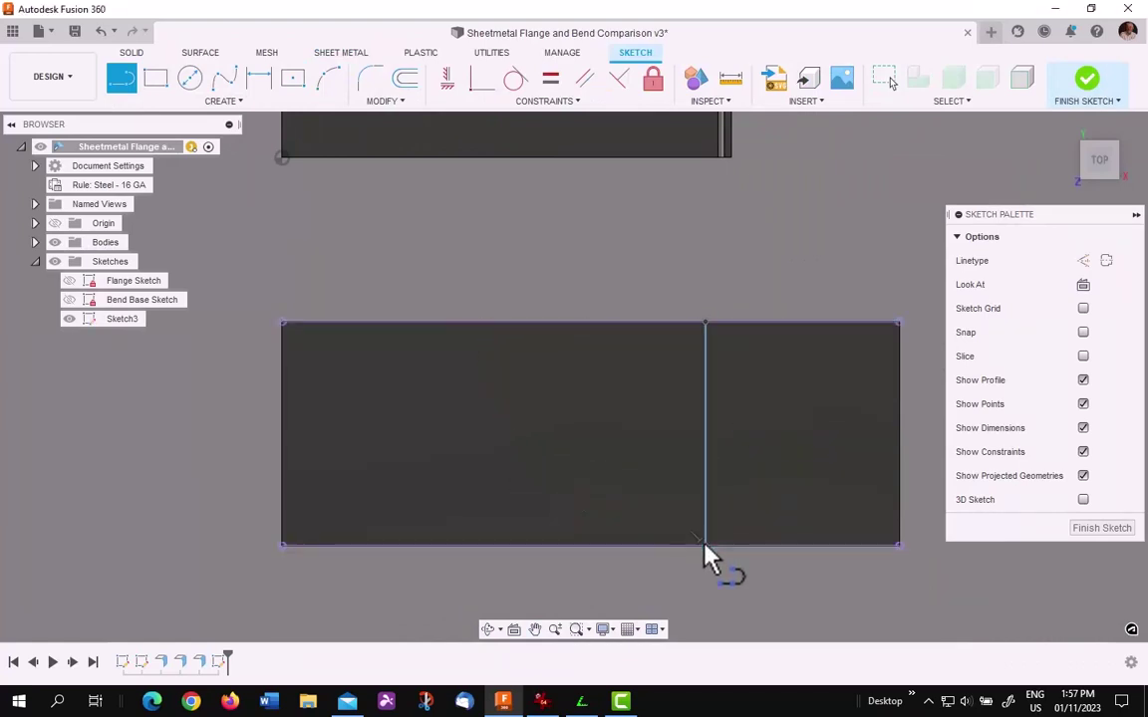
key(Escape)
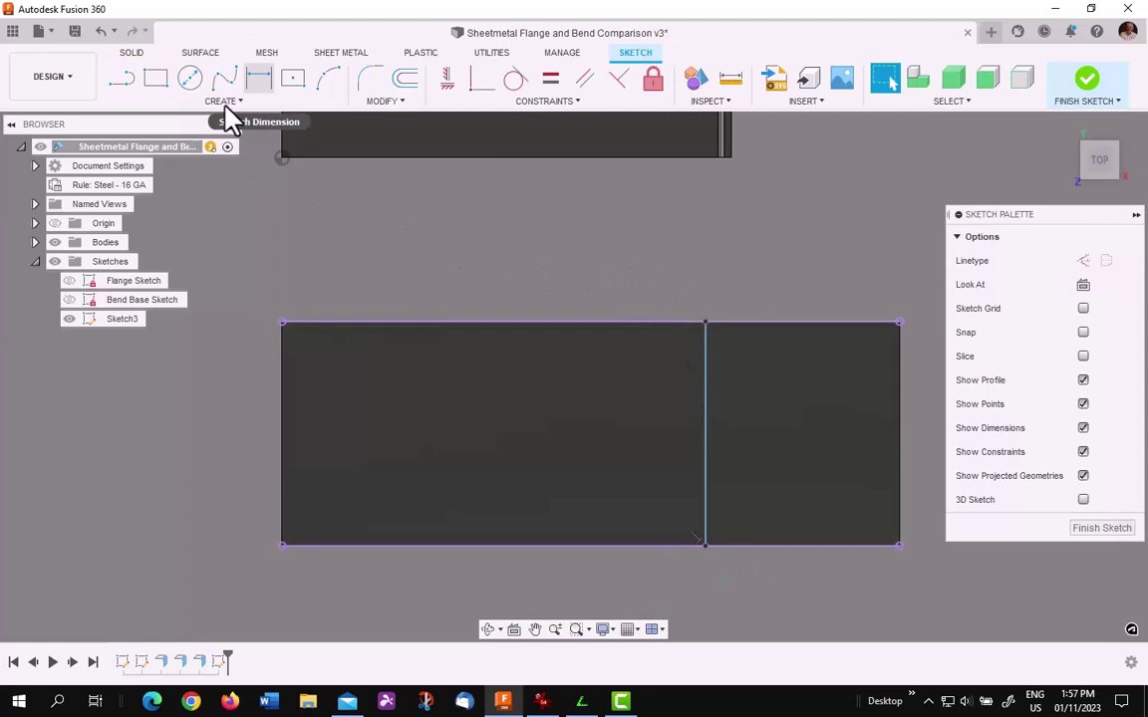
Dimension the line 4.000 in from the sheet's left edge and finish the sketch
click(258, 80)
click(283, 351)
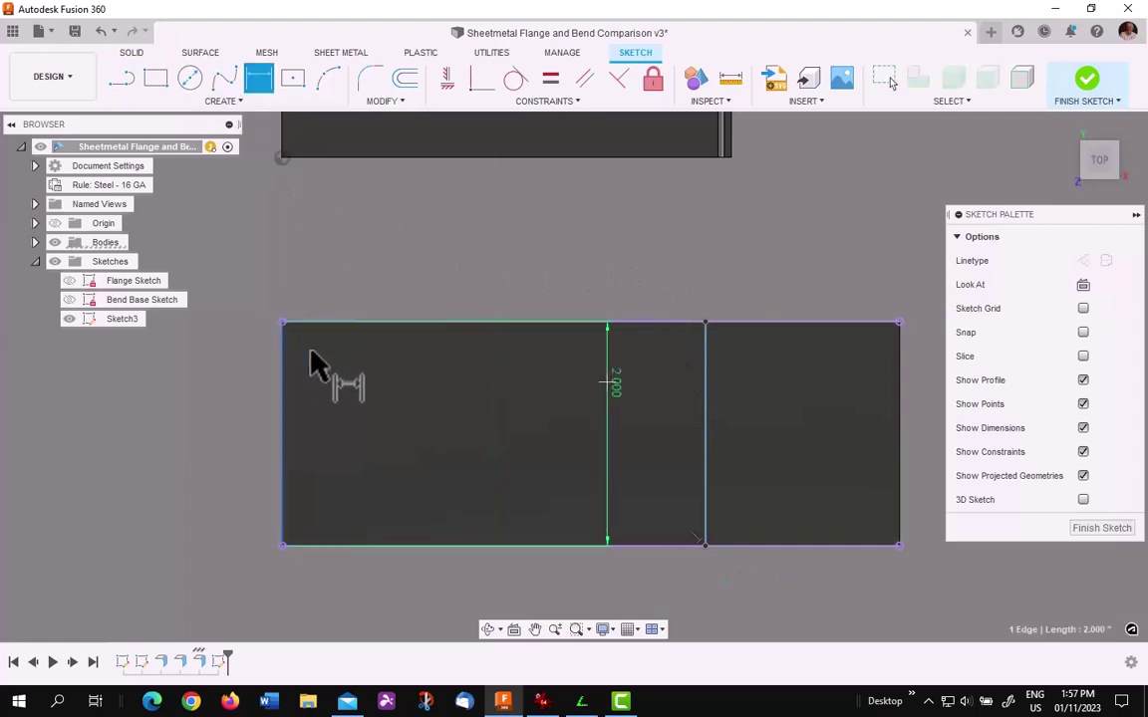
click(705, 401)
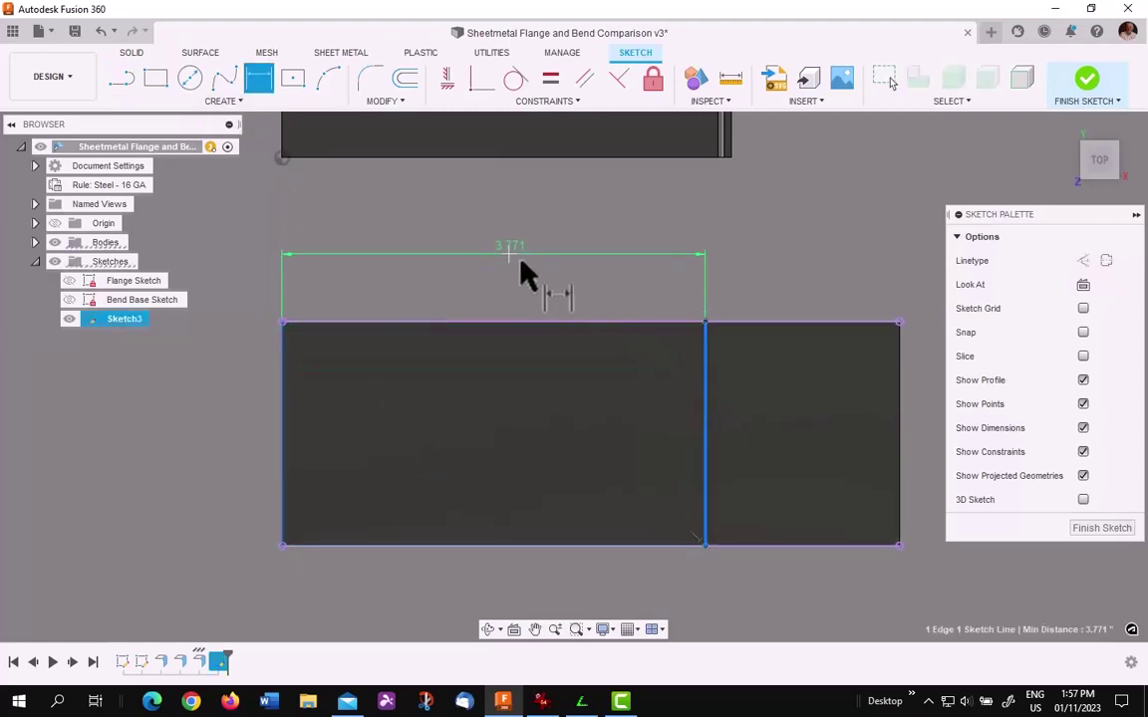
click(513, 264)
key(Return)
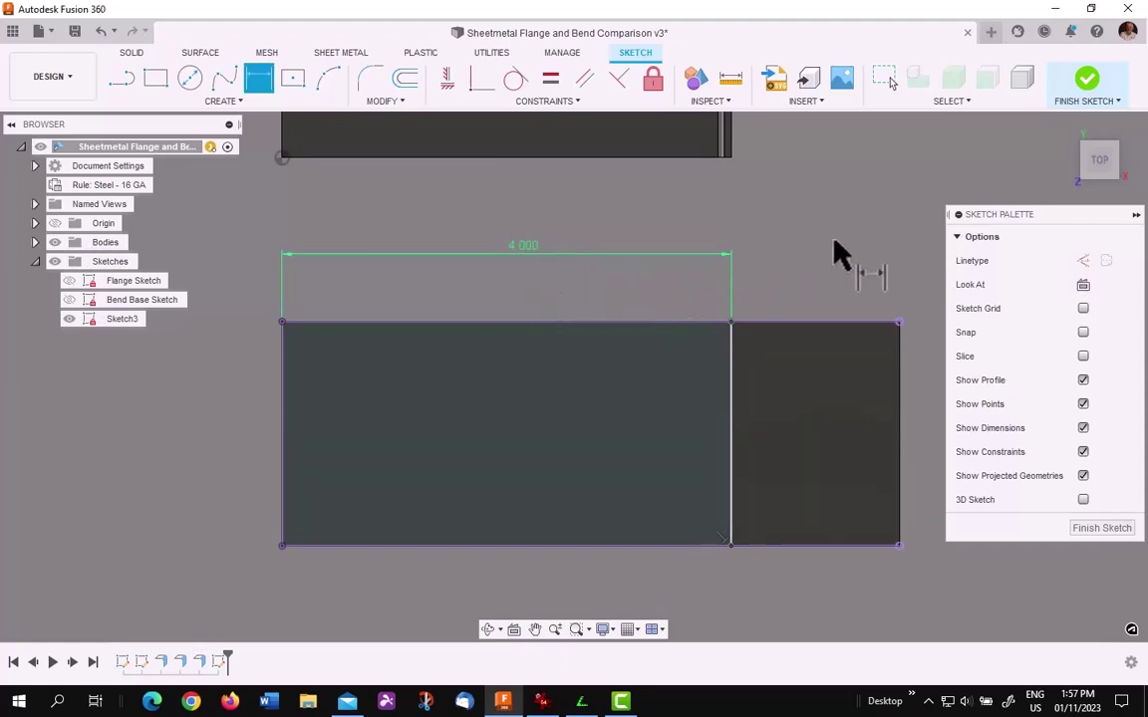
click(1084, 90)
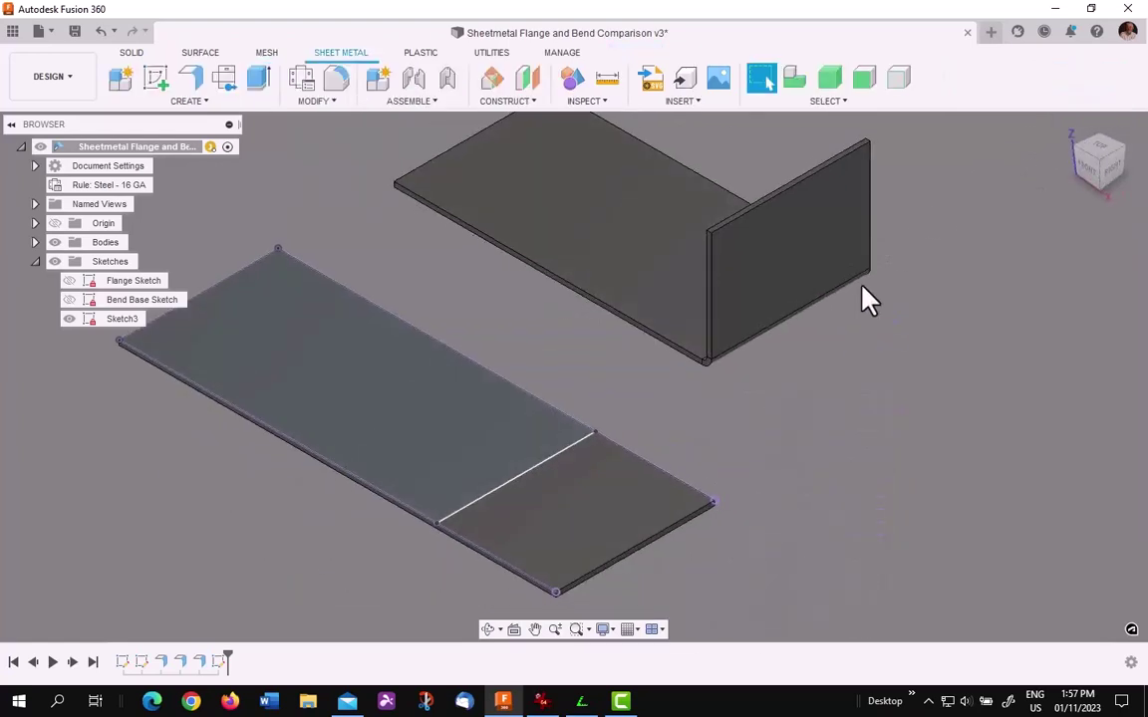
Bend the sheet 90° along Sketch3's line, large face stationary, bend centred on the line
click(192, 104)
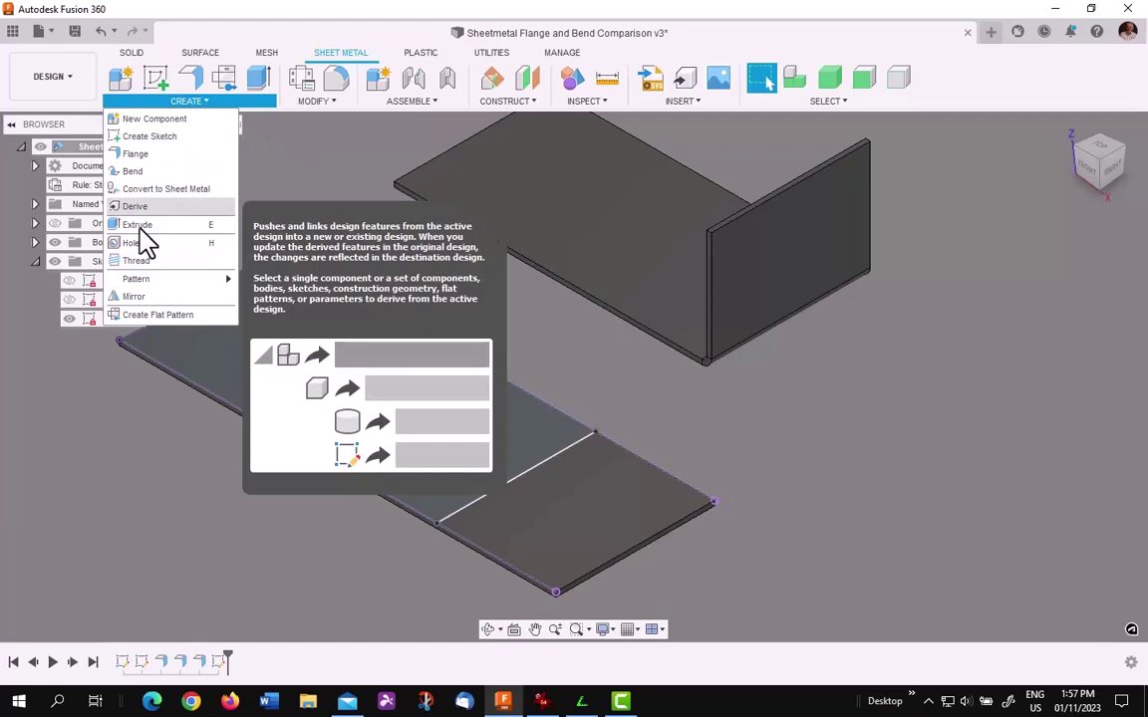
click(140, 171)
click(350, 407)
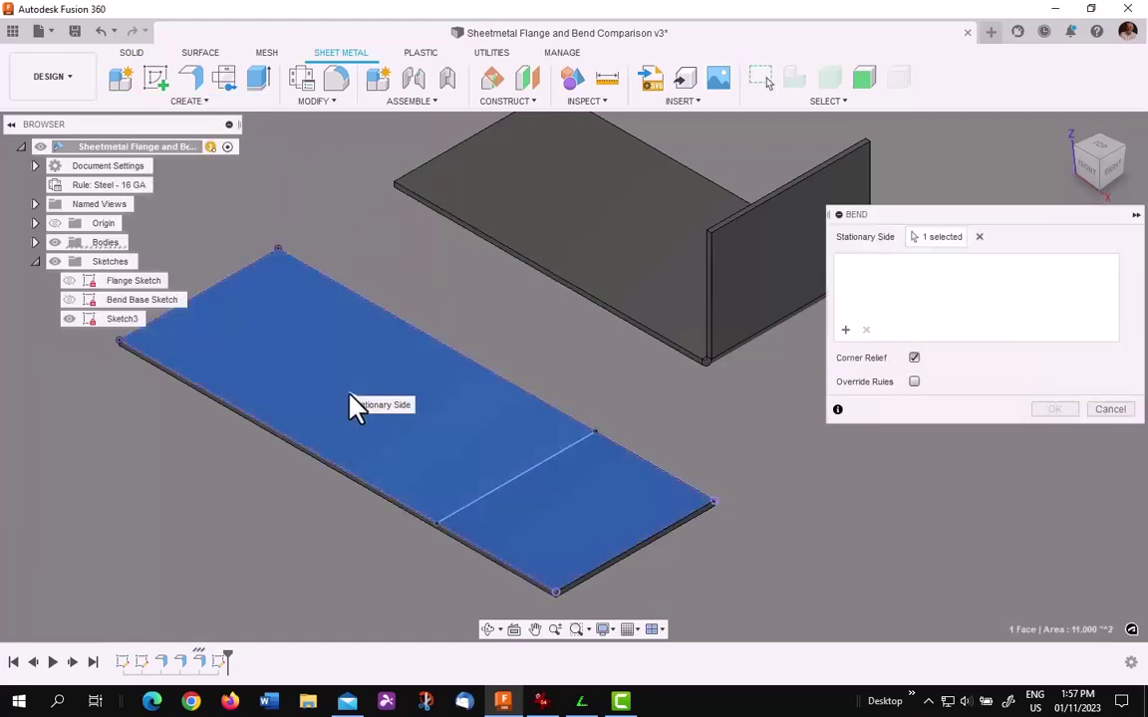
click(535, 476)
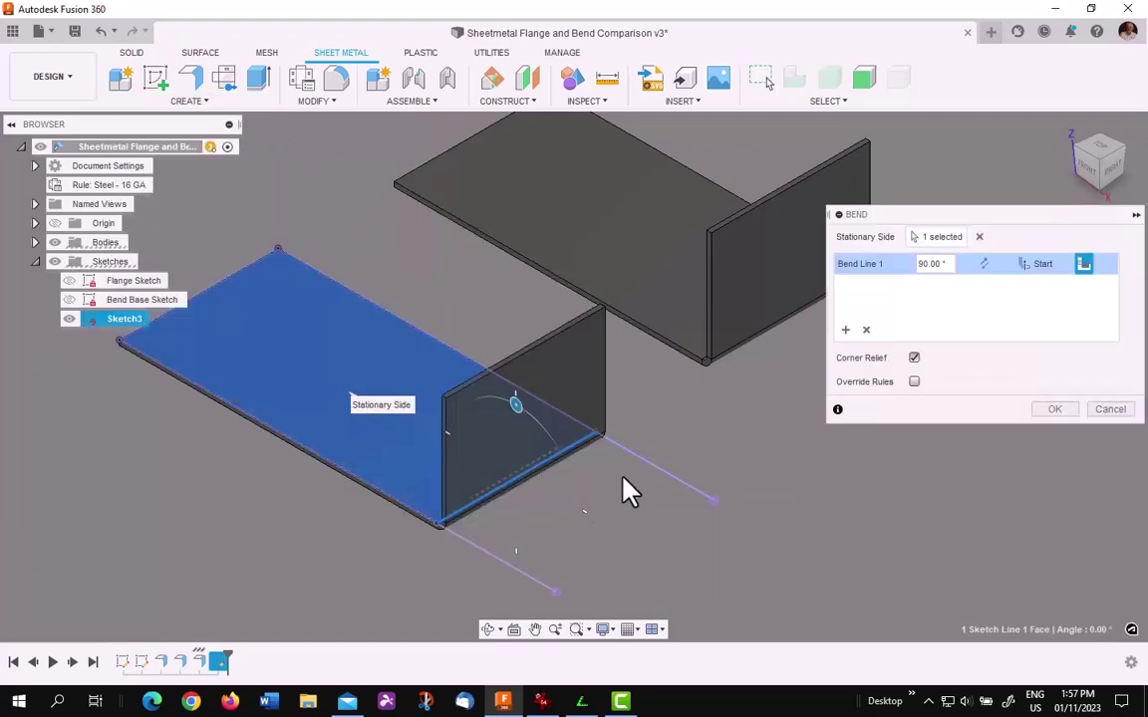
click(1044, 265)
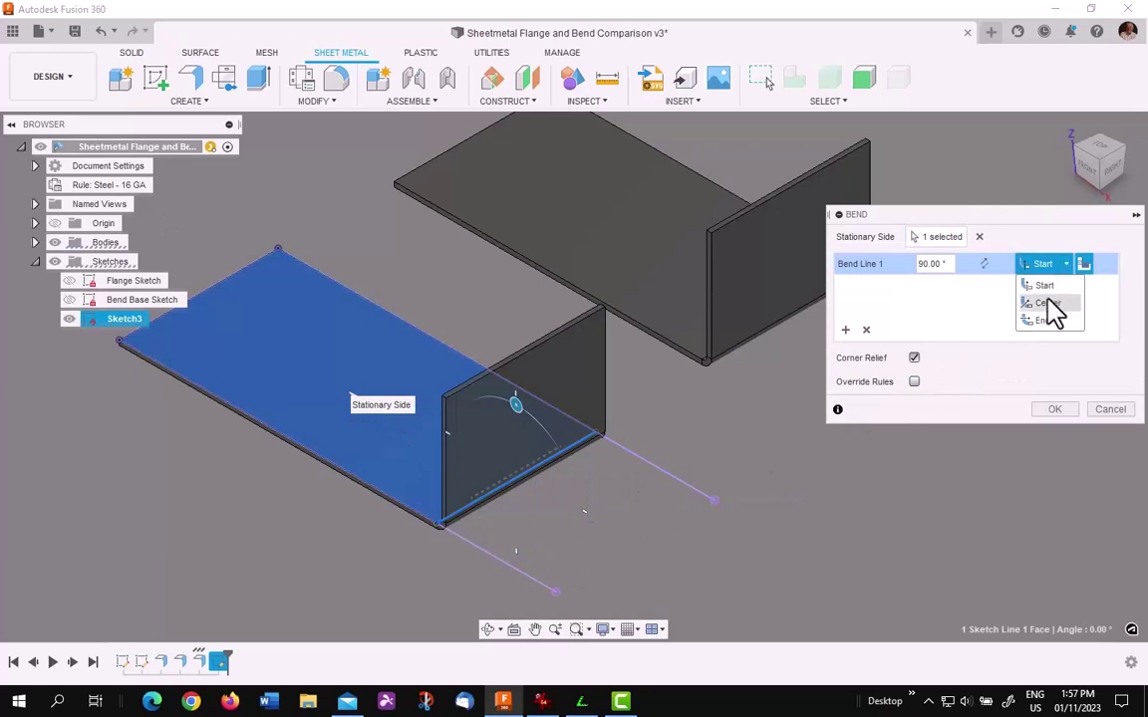
click(1047, 303)
click(1048, 409)
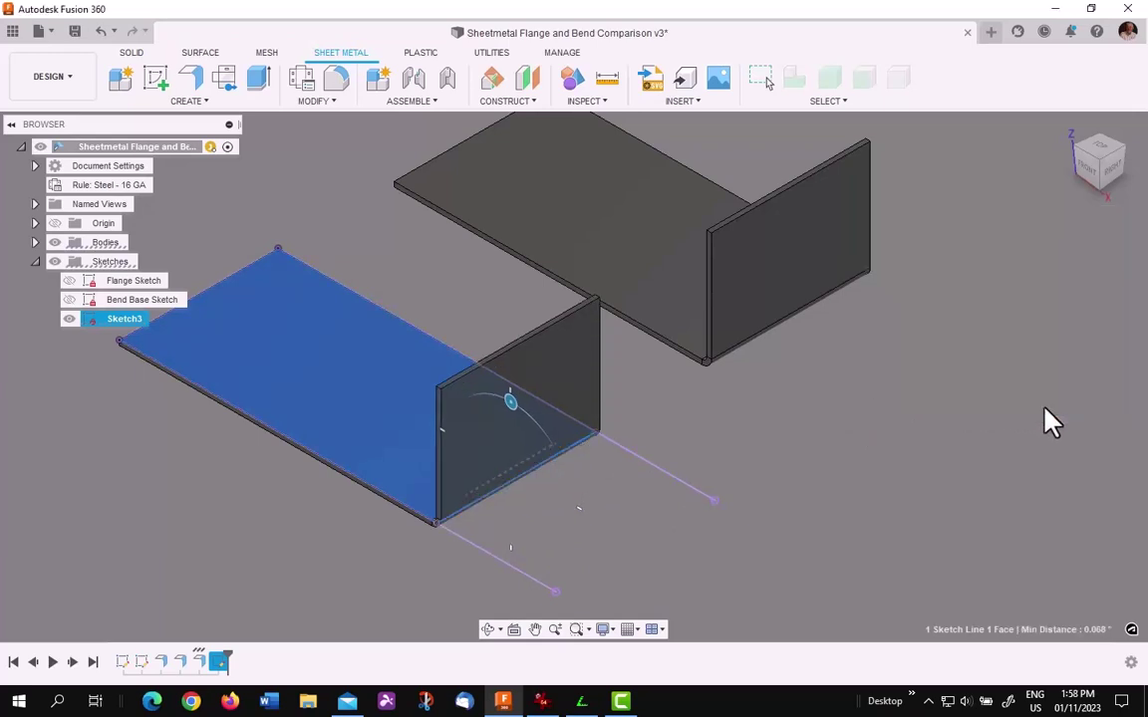
Hide Sketch3 and measure 4.052 in from the upright flange face to the base's far edge
click(69, 319)
click(607, 77)
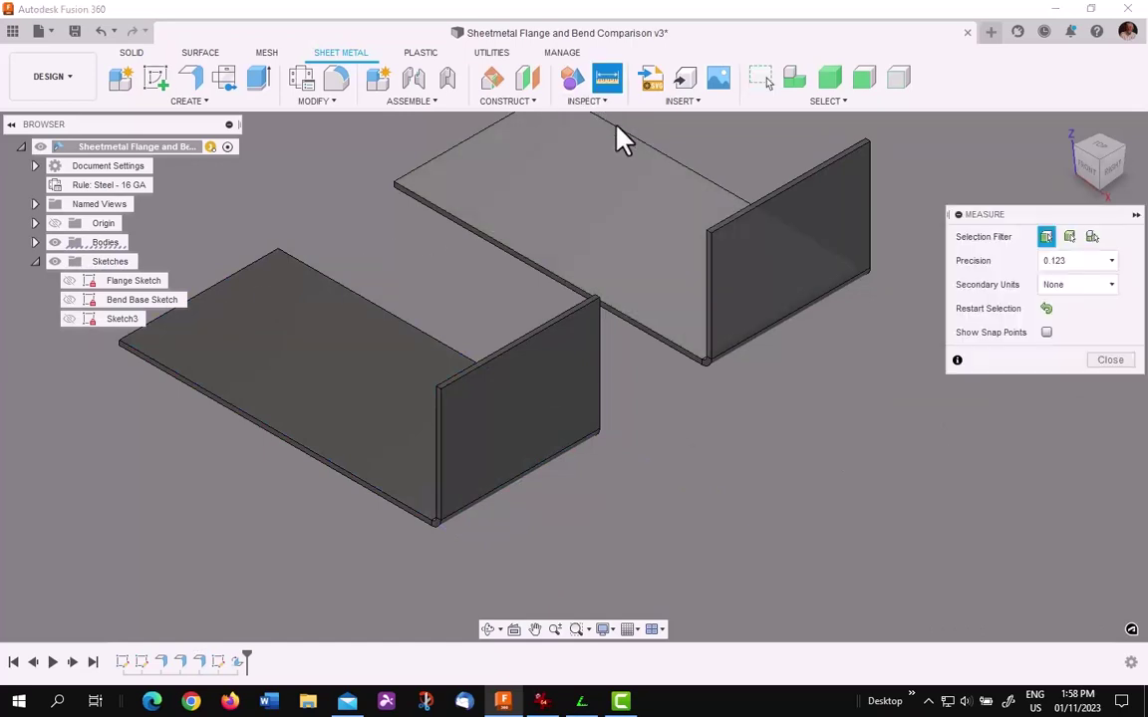
click(562, 404)
click(236, 273)
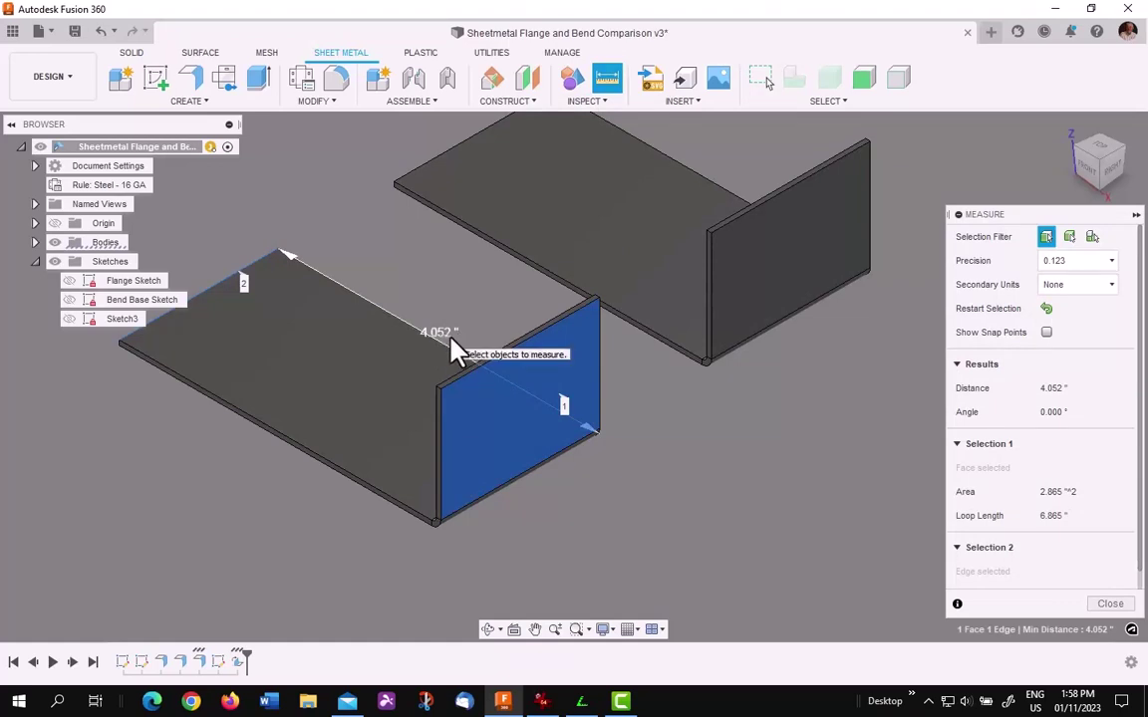
Measure the flange height from the base face to its top edge: 1.552 in
click(1046, 309)
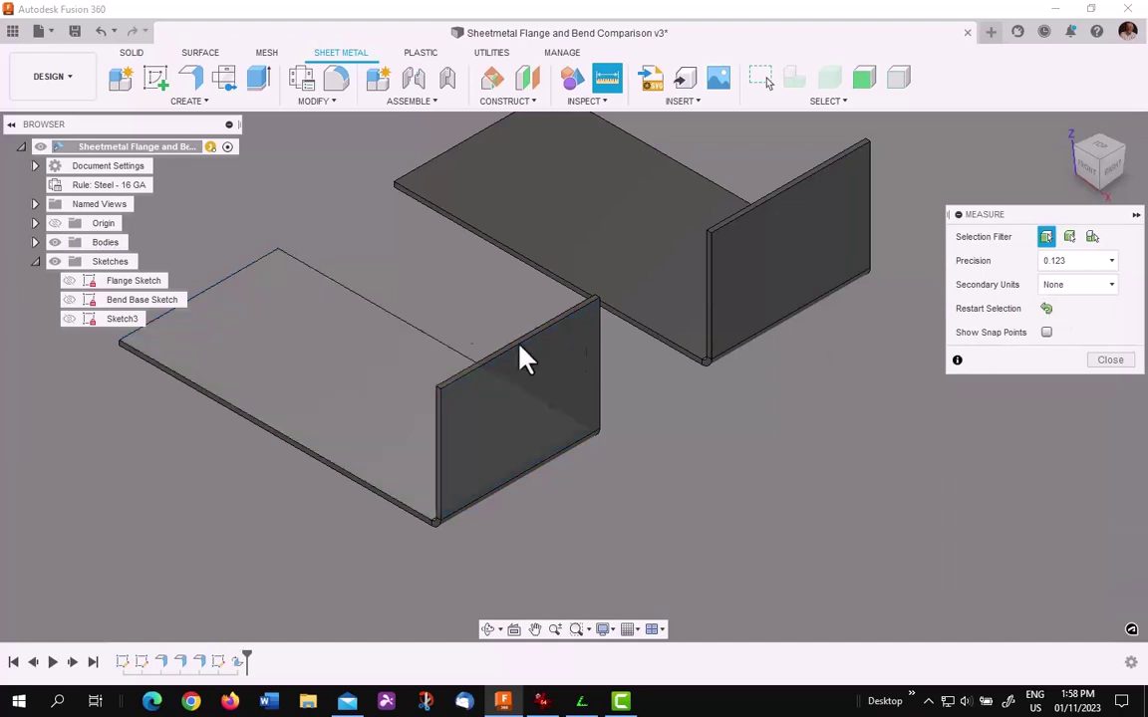
click(390, 397)
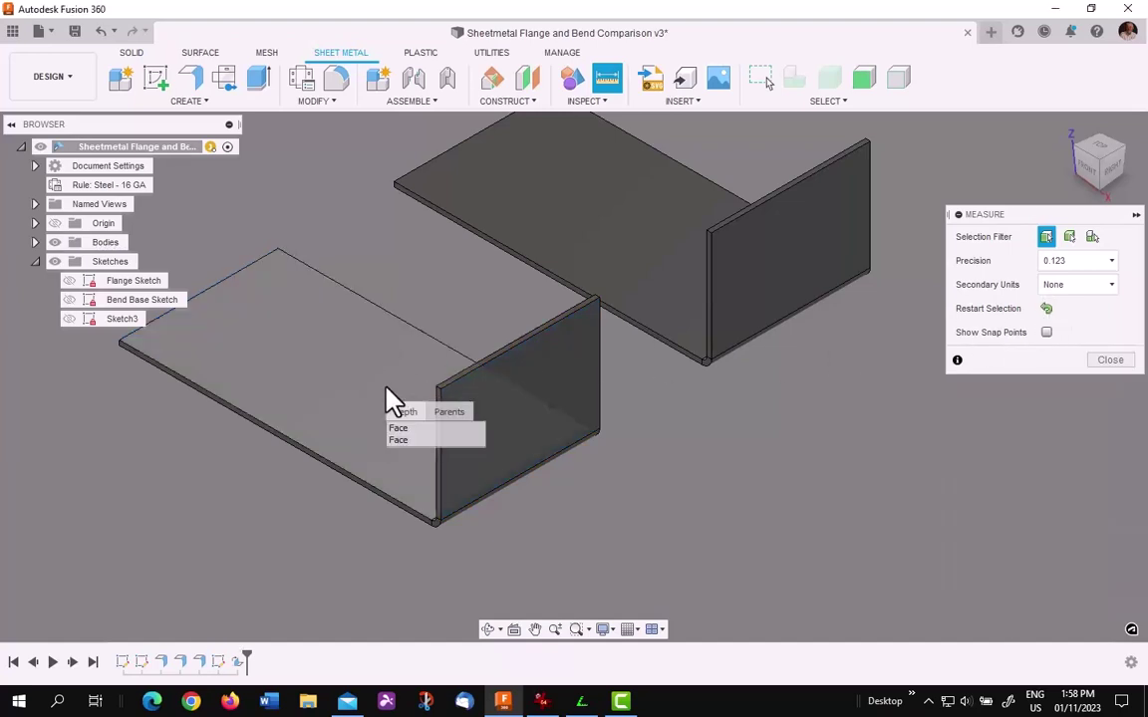
click(402, 440)
click(499, 364)
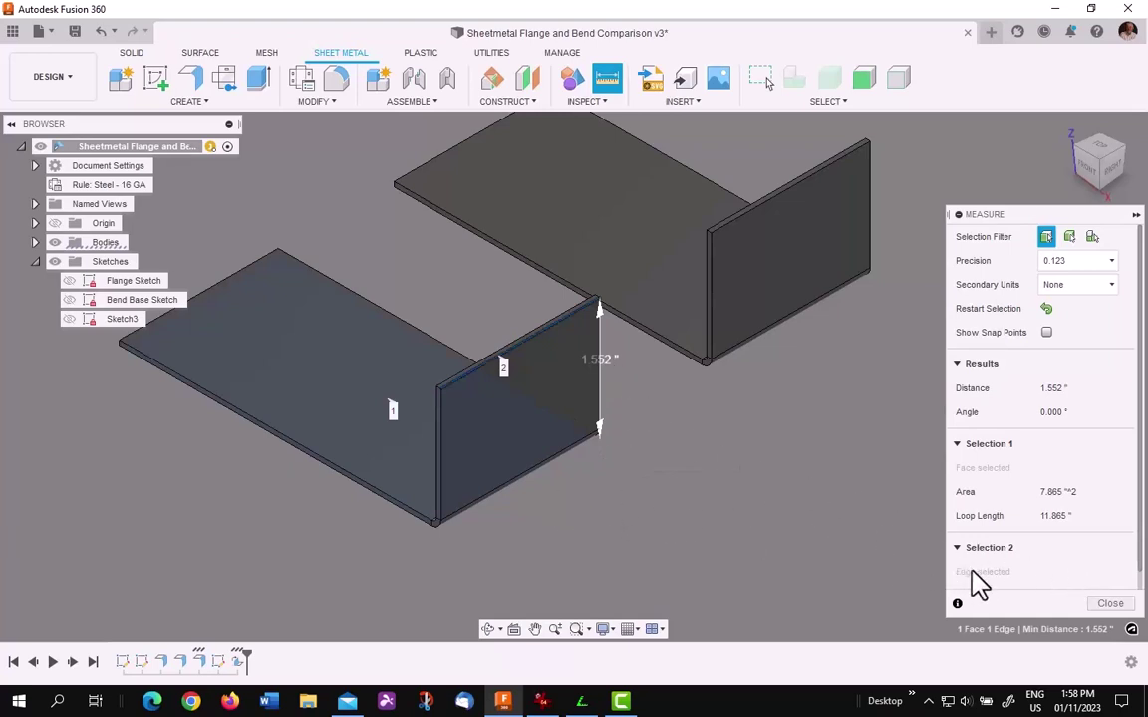
Close the Measure panel and bring the BendWorks calculator to the front
click(1110, 605)
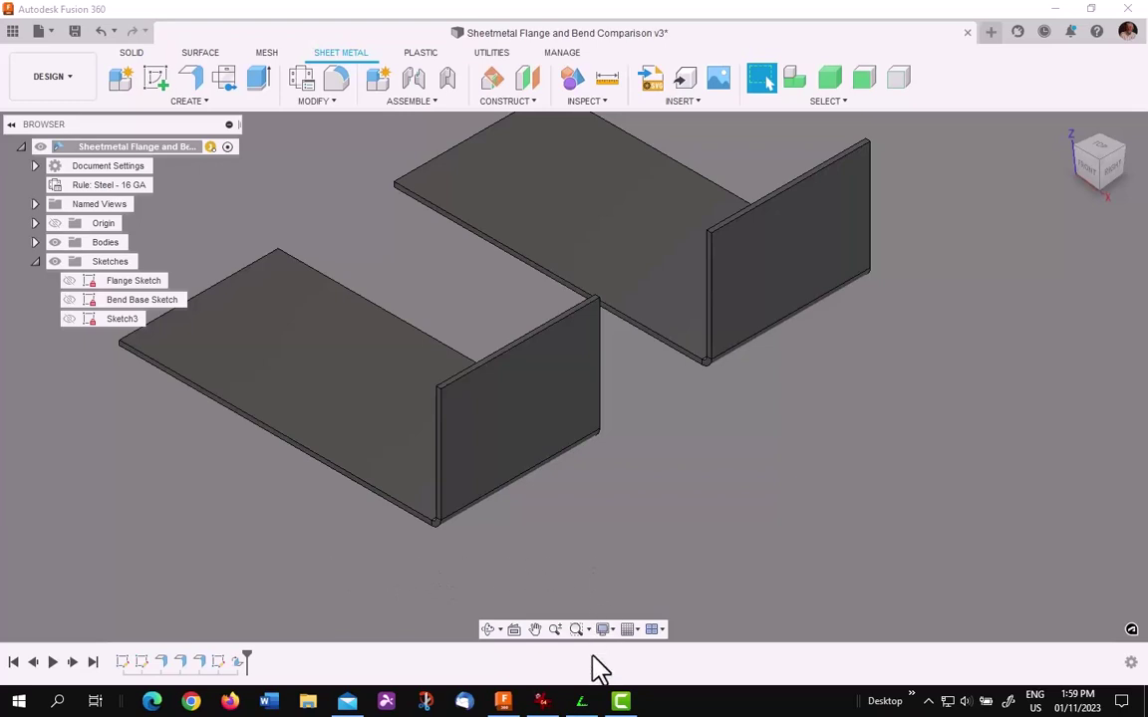
click(584, 702)
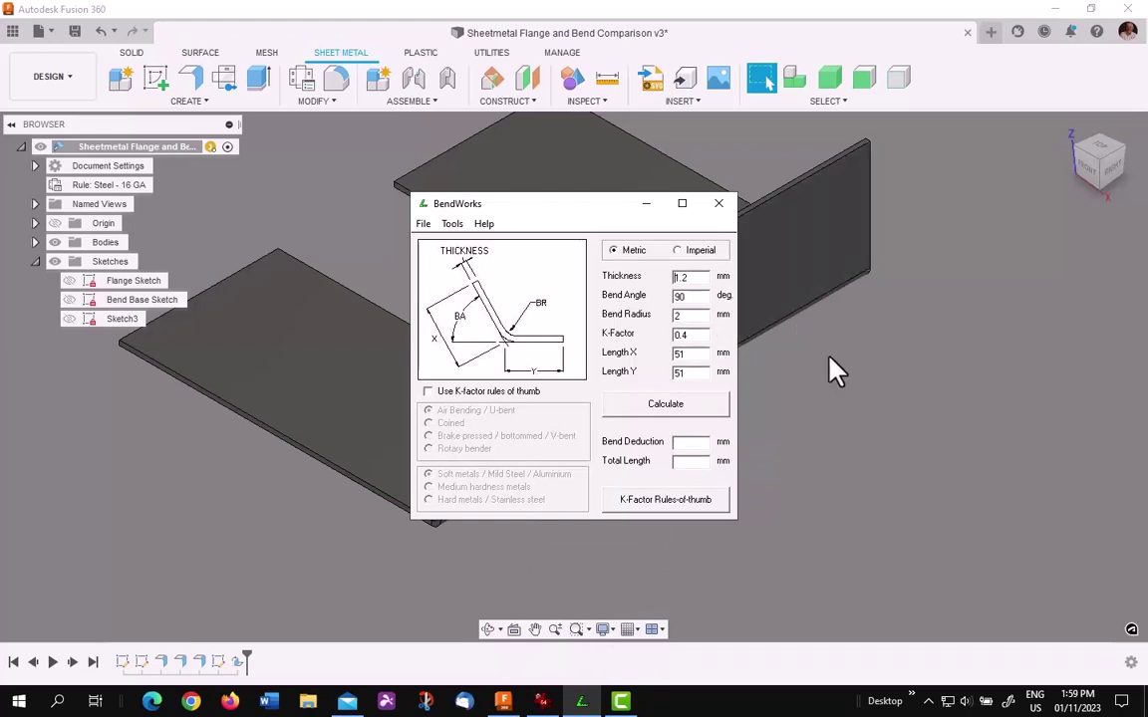
Switch BendWorks to imperial, use K-factor rules of thumb with Coined, Length X 1.5, Length Y 4
click(679, 252)
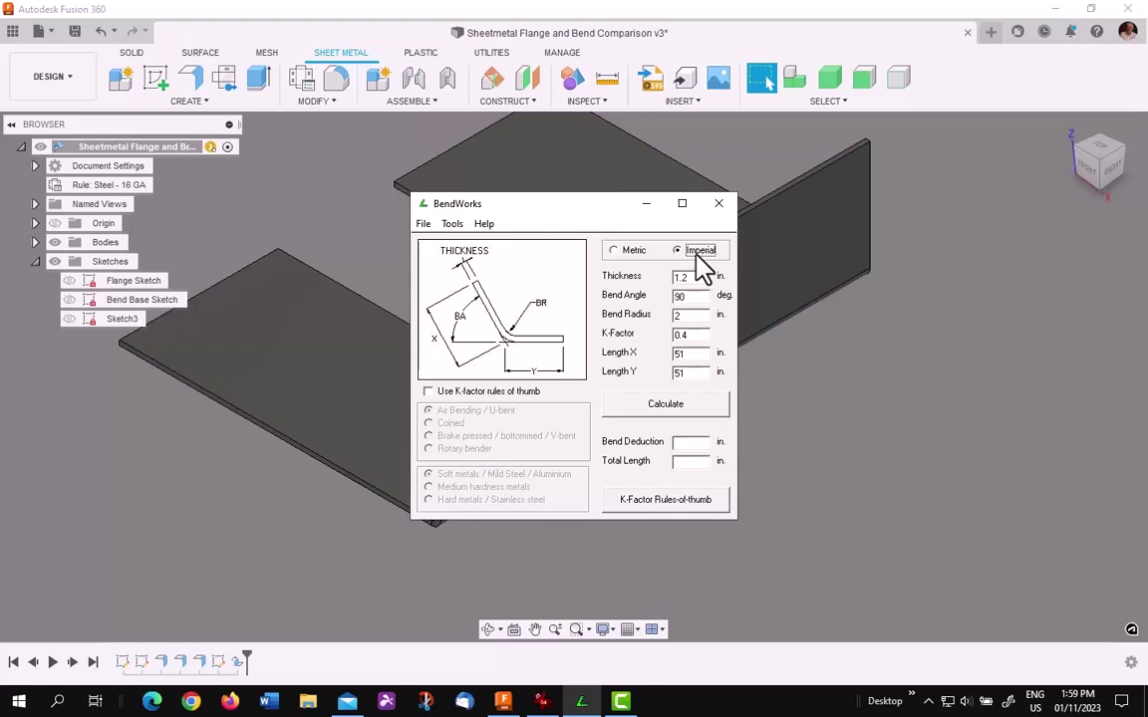
key(Tab)
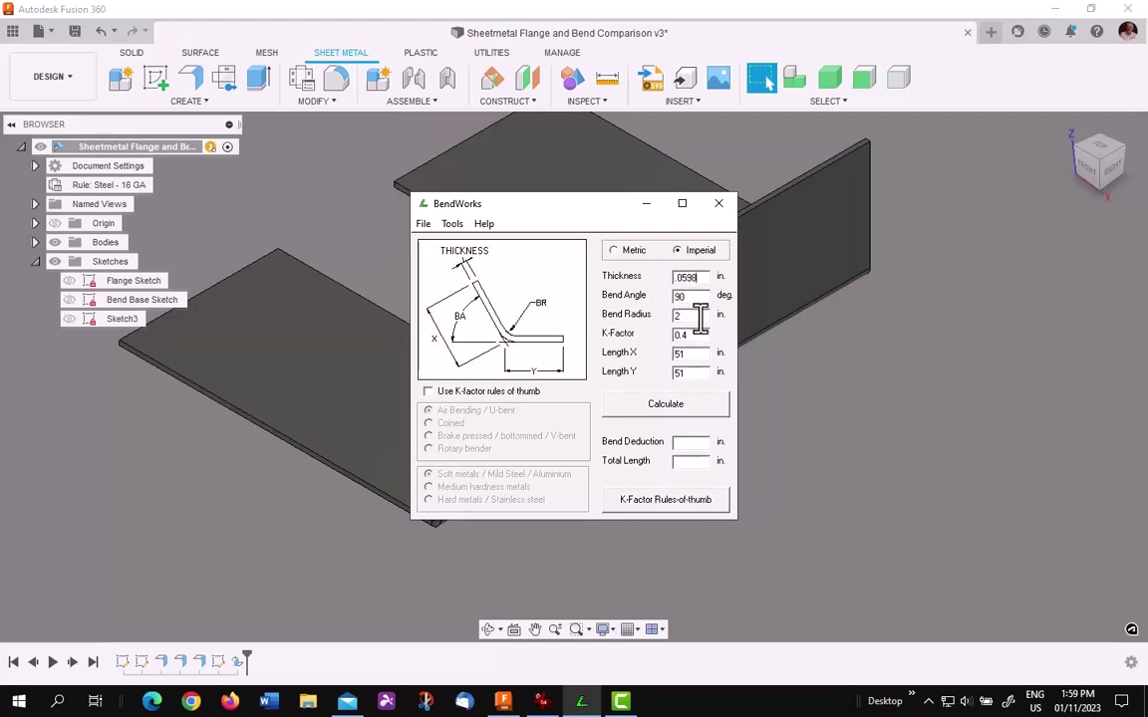
double_click(701, 317)
click(697, 335)
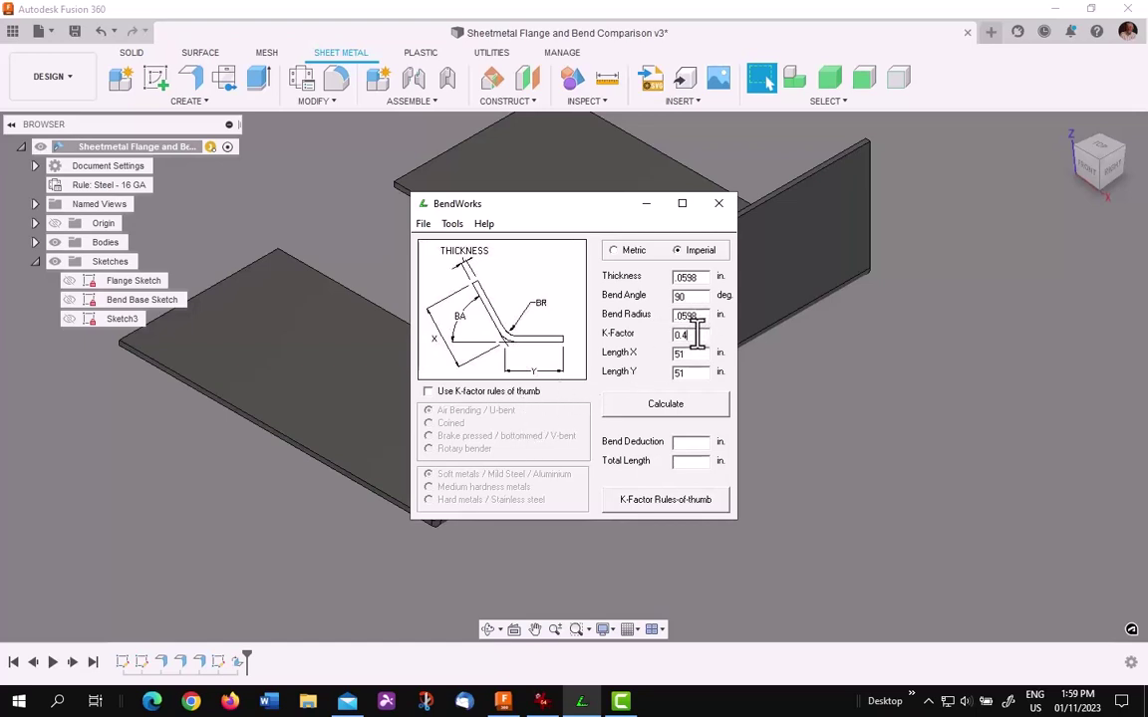
text(4)
click(428, 392)
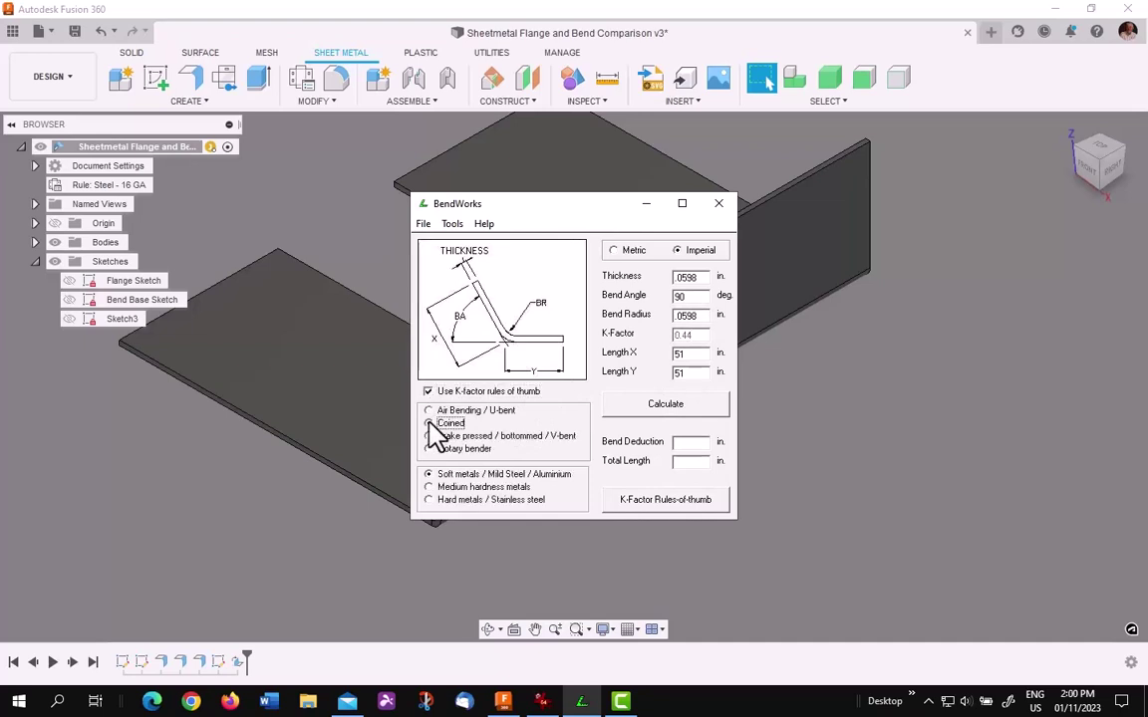
click(430, 424)
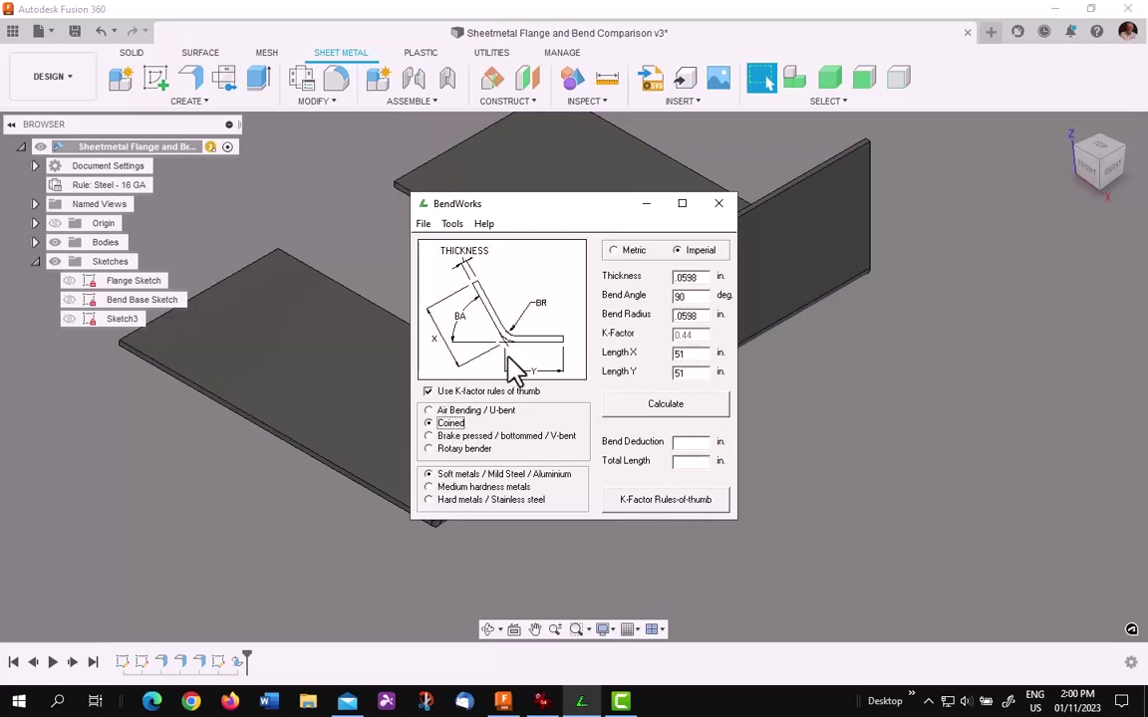
double_click(686, 354)
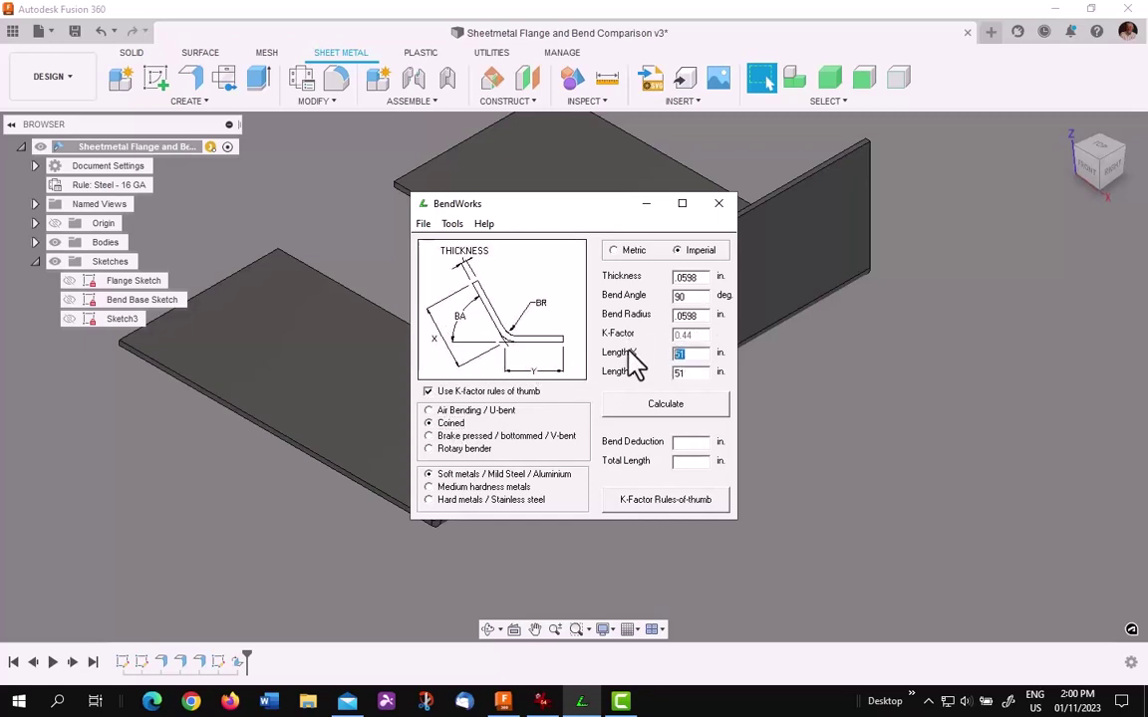
double_click(689, 372)
Calculate the bend (0.103935 in deduction, about 5.396 in total length) and select the Total Length result
text(4)
click(651, 402)
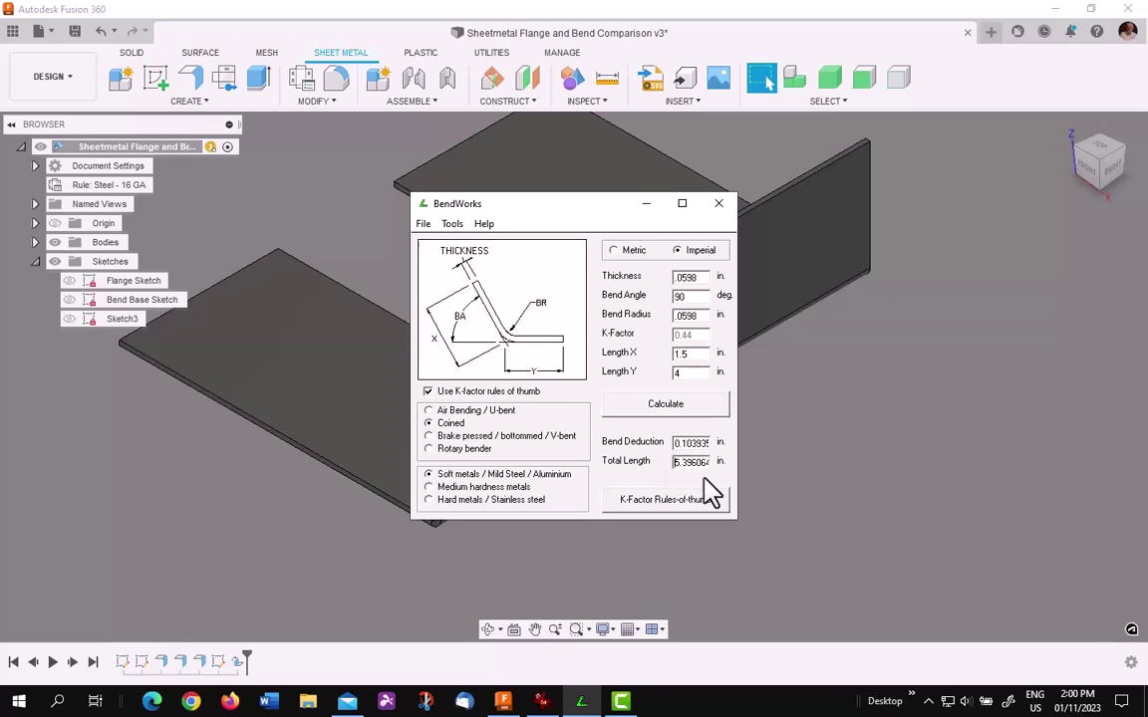
click(710, 493)
In Bend Base Sketch, replace the 5.5 in length with the pasted total length
click(588, 587)
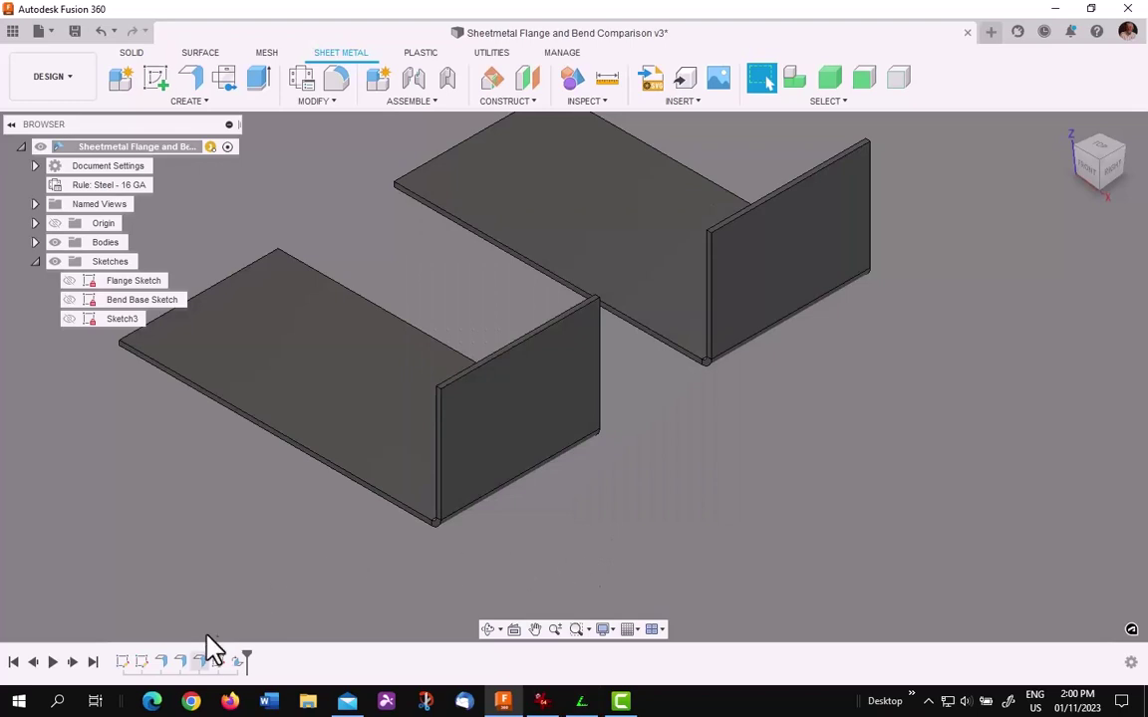
click(142, 661)
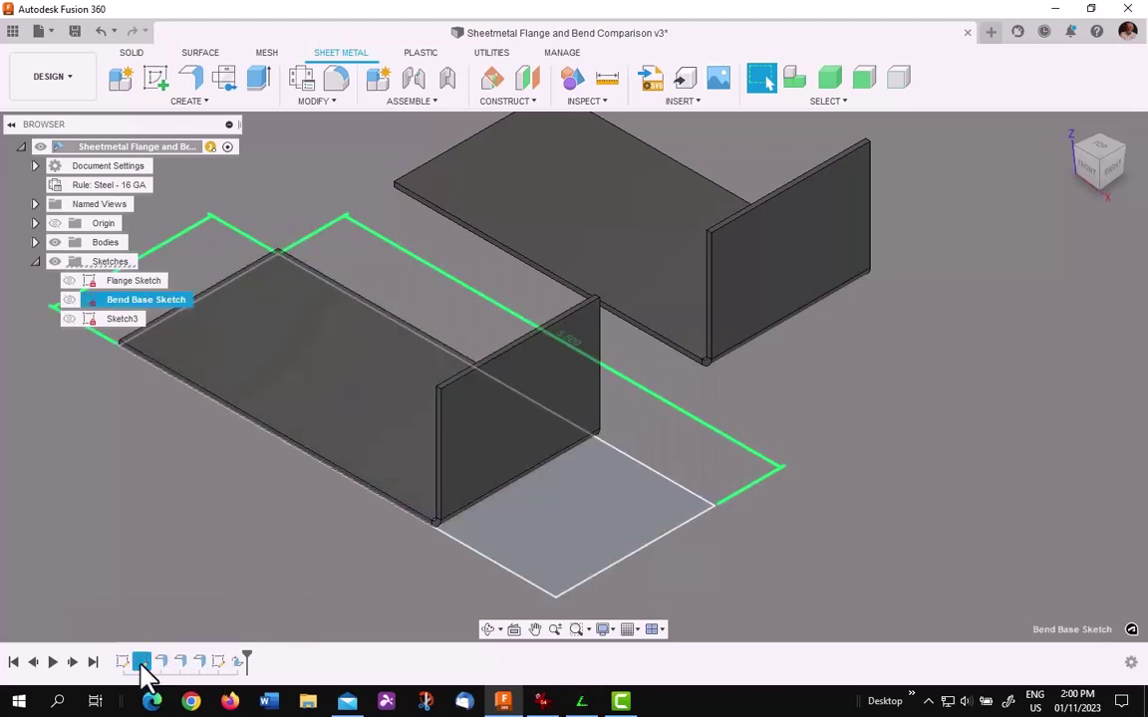
right_click(142, 662)
click(185, 504)
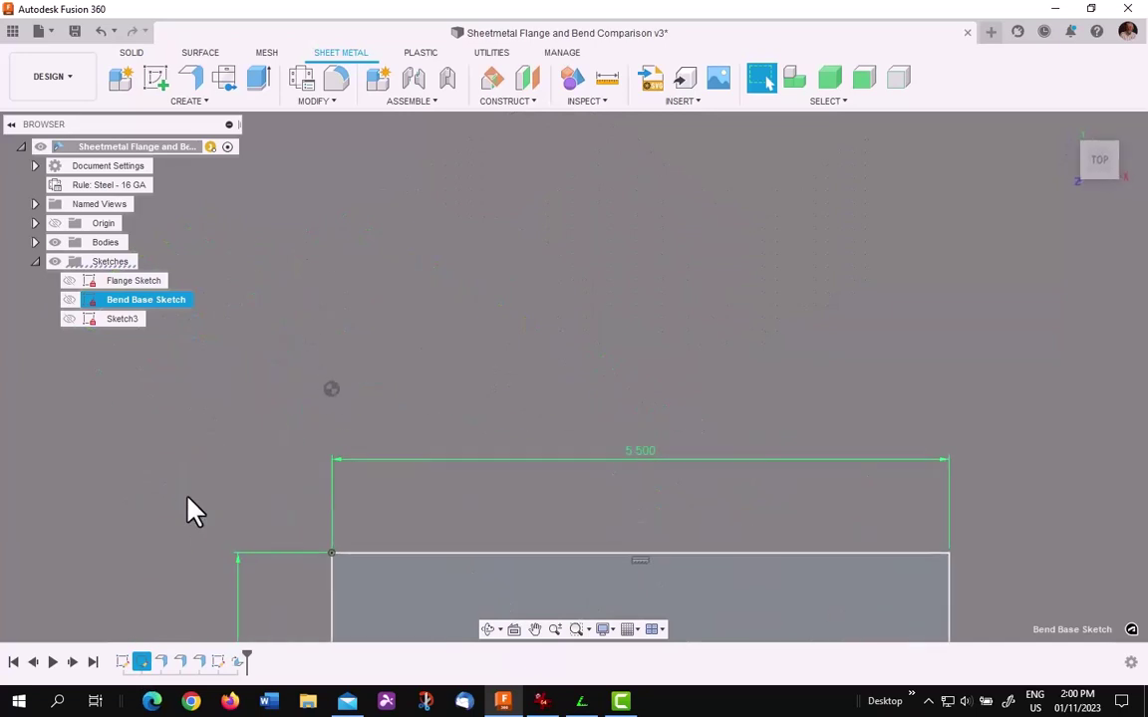
double_click(643, 455)
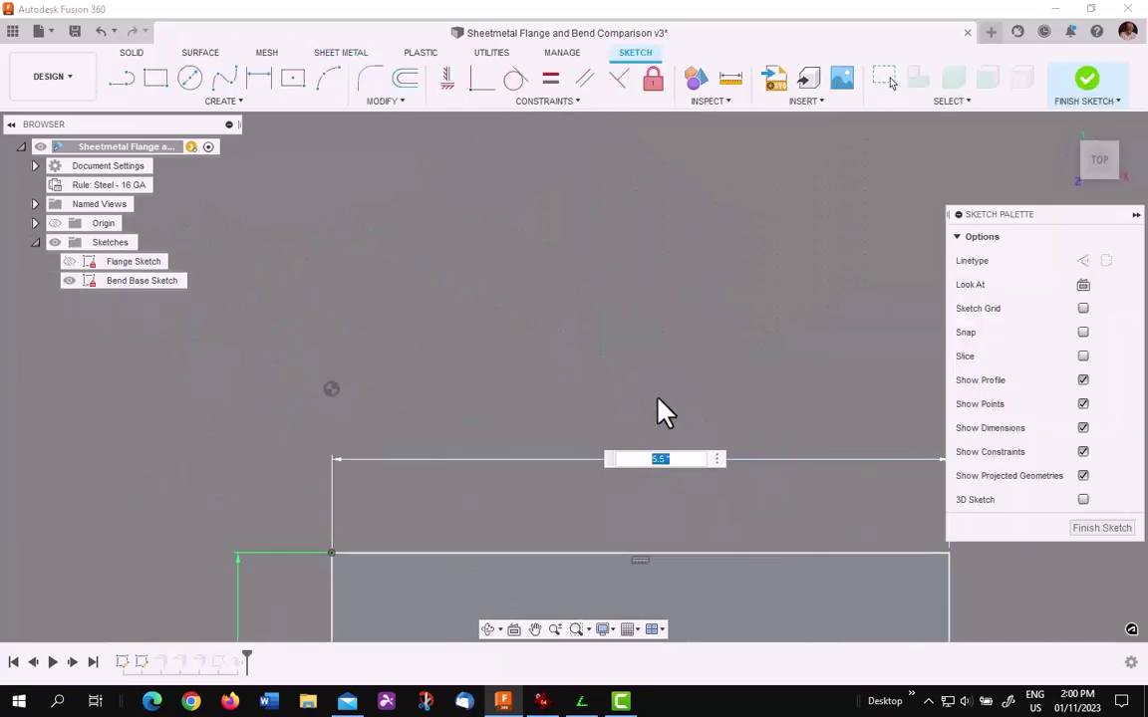
text(5.39606441329296)
mouse_move(685, 518)
middle_down()
mouse_move(691, 505)
mouse_move(555, 420)
middle_up()
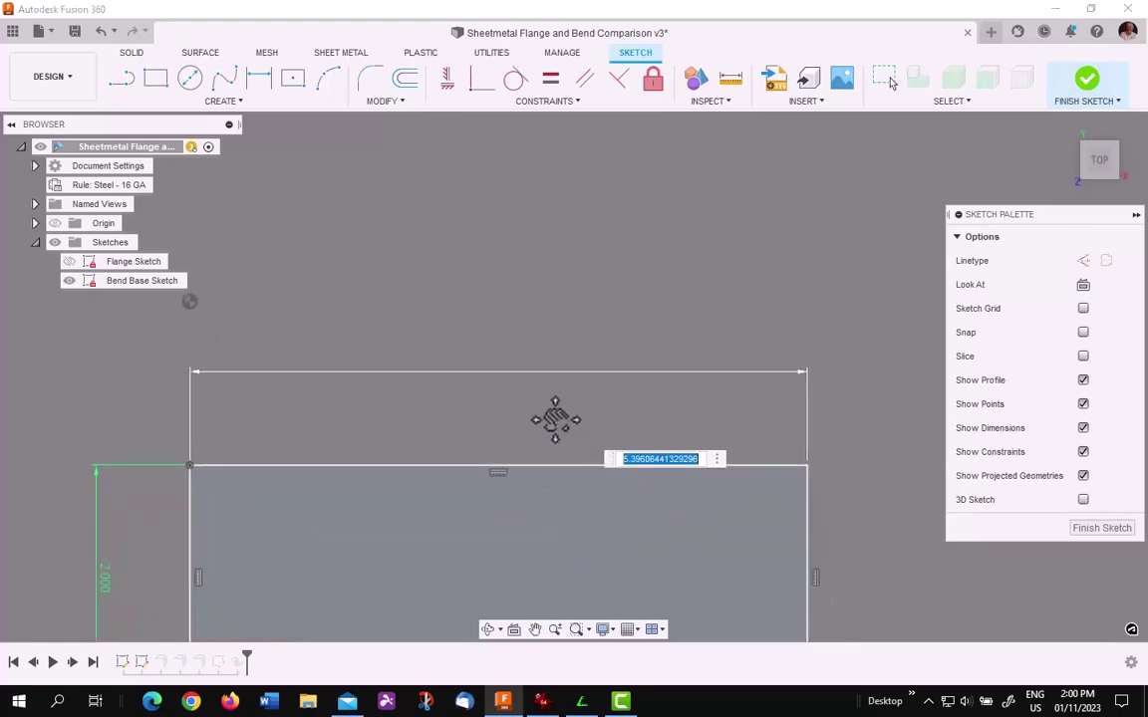
click(1088, 530)
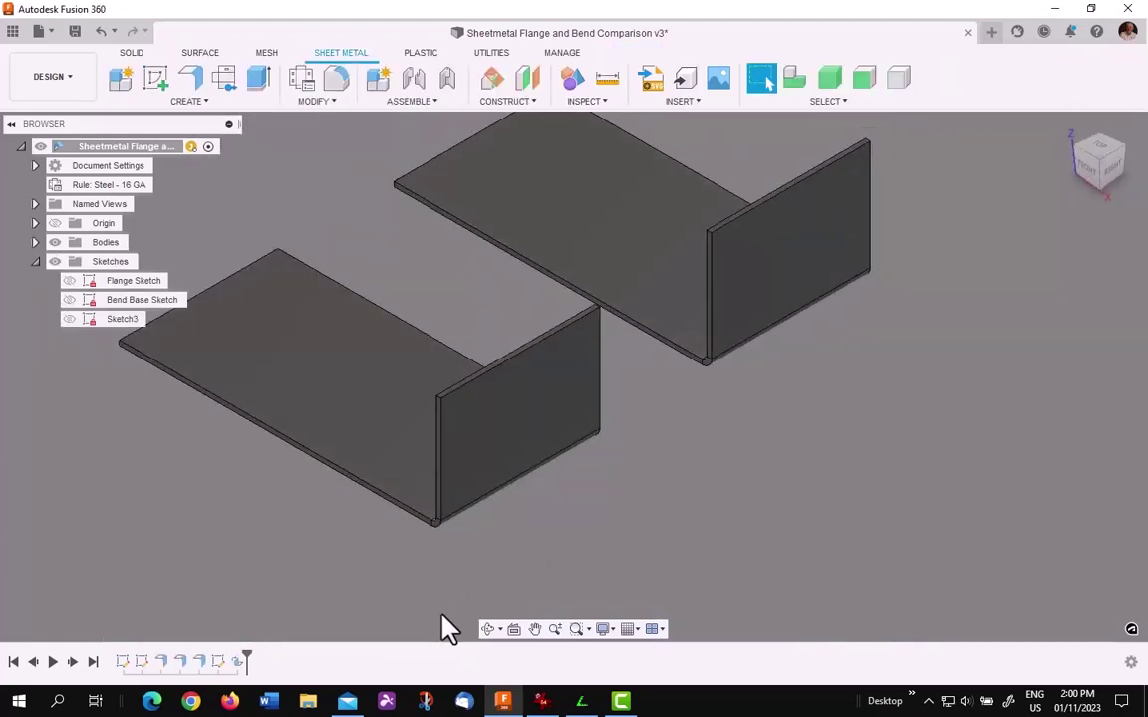
Open Sketch3 for editing, showing its 4.000 dimension
click(219, 664)
right_click(221, 664)
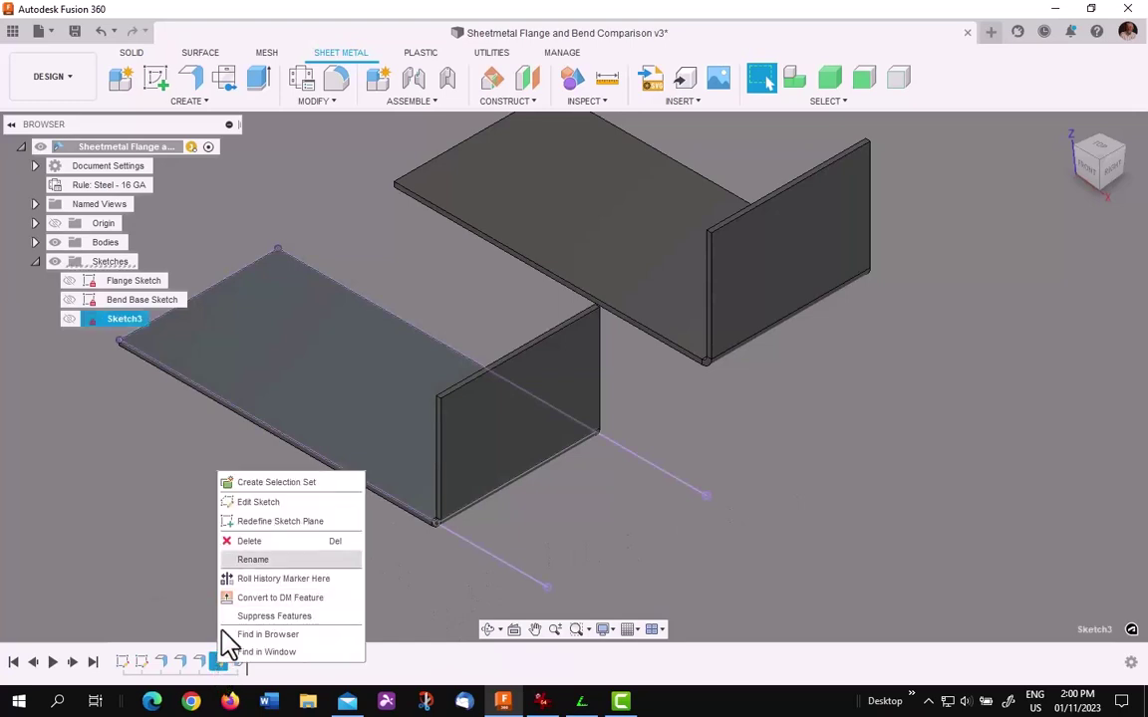
click(266, 503)
middle_drag(548, 528, 493, 446)
Bring BendWorks forward and copy the 0.103935 in bend deduction value
click(581, 701)
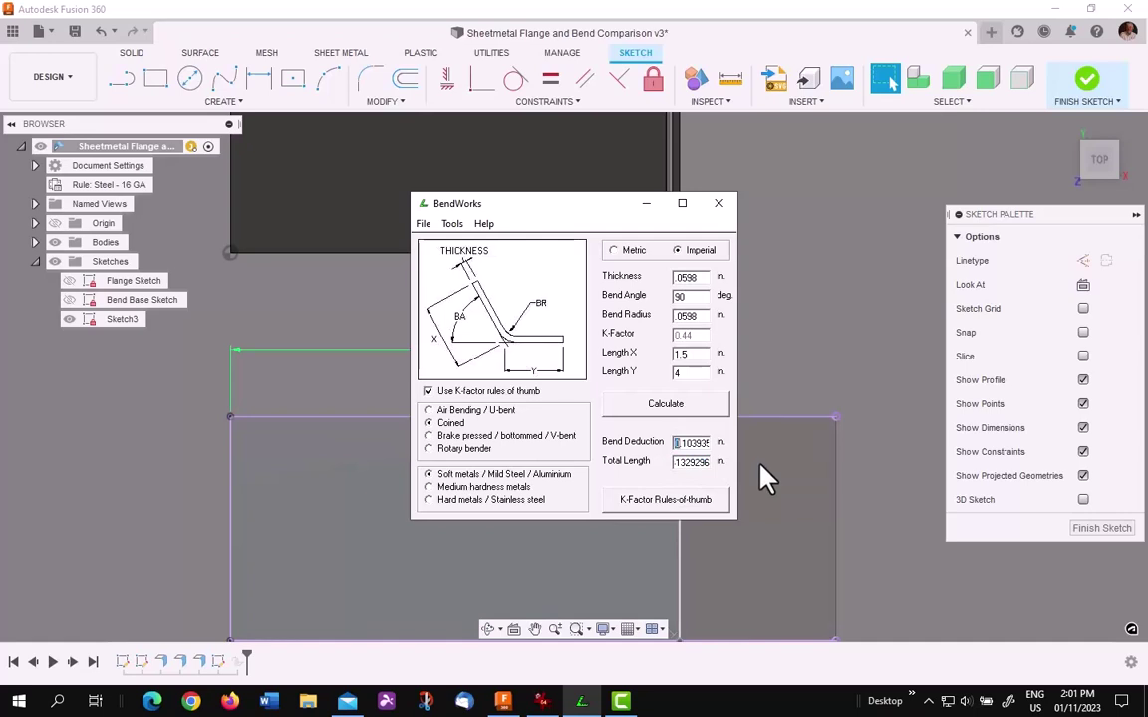
key(Tab)
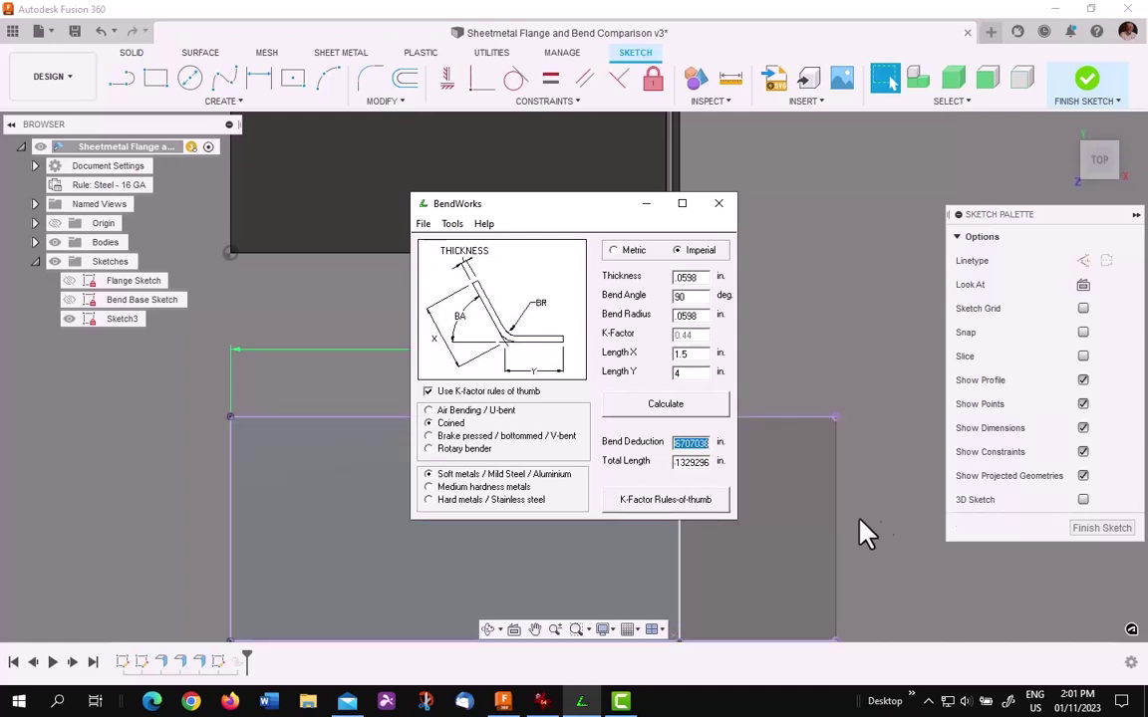
Dimension the Sketch3 top line as 4 in minus half the pasted deduction, about 3.948 in
click(846, 515)
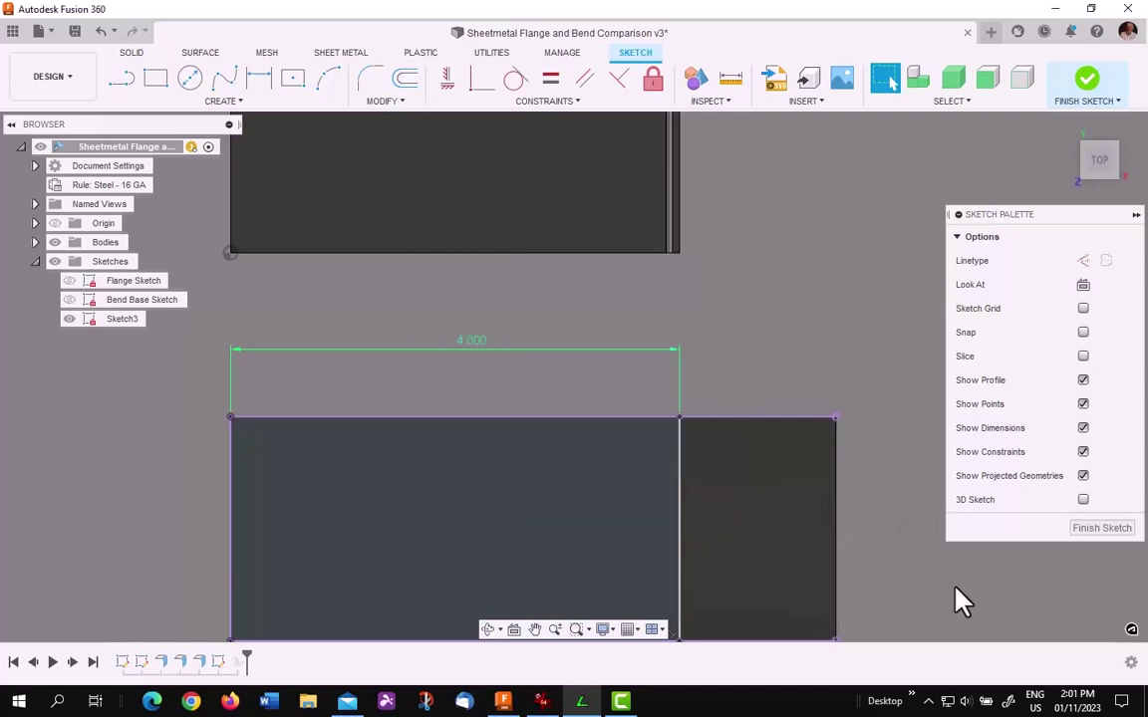
click(485, 354)
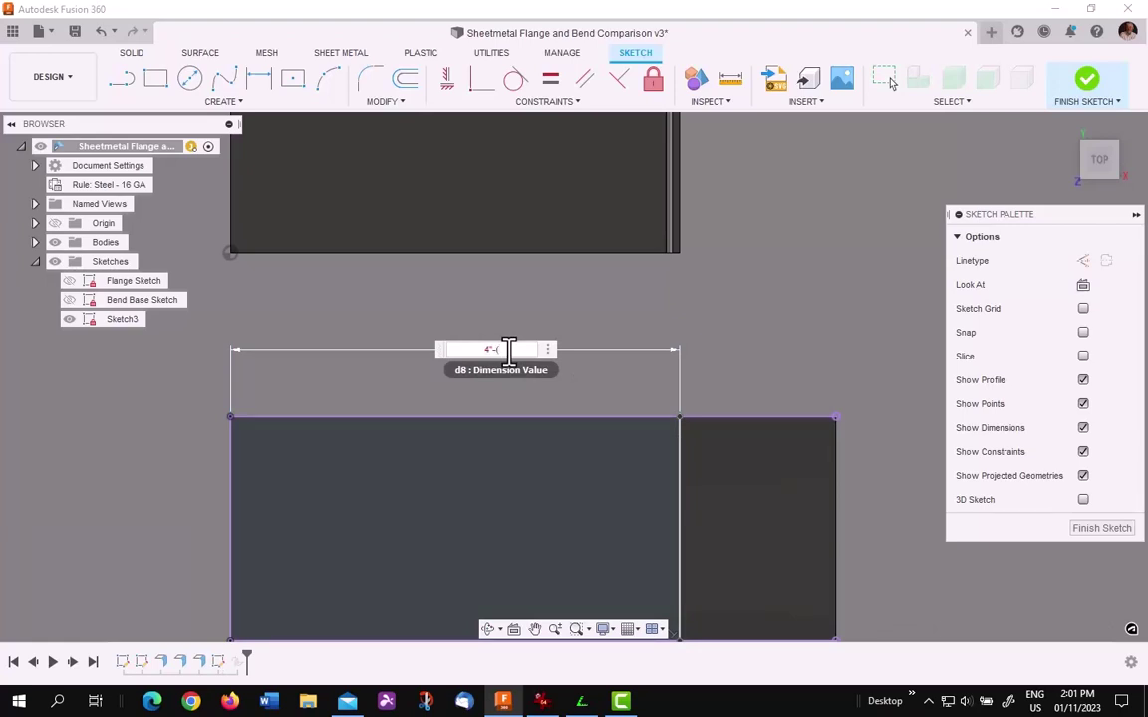
text(-()
text(0.10393558607038)
text(/2))
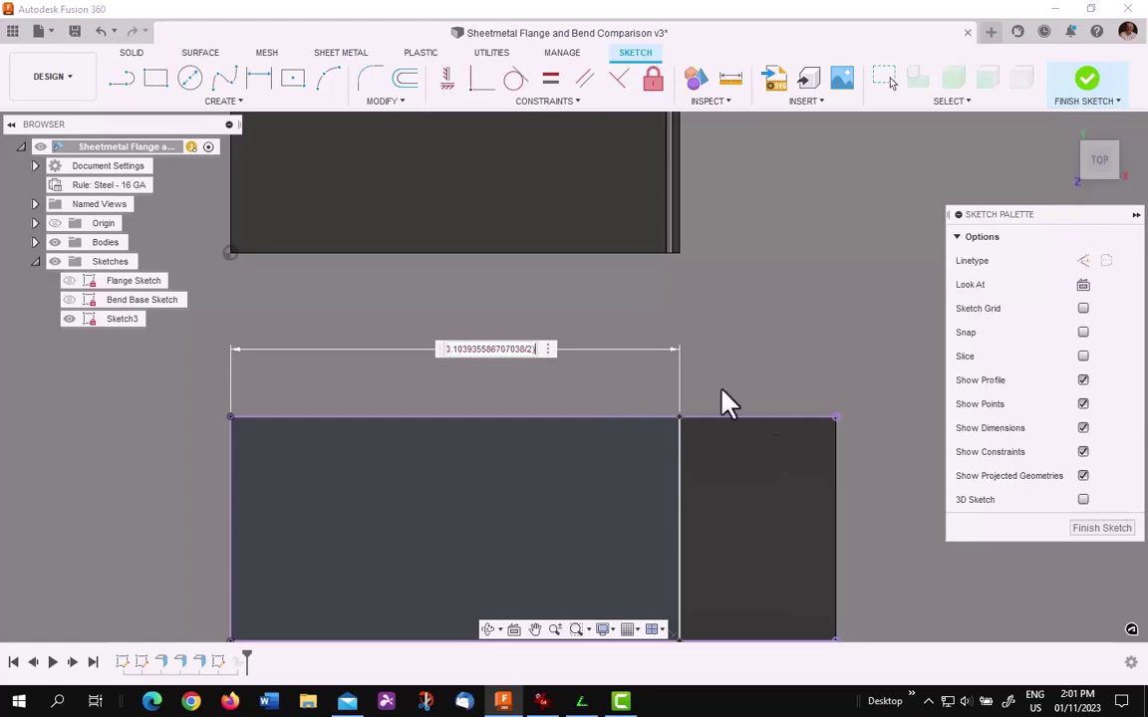
scroll(882, 473, up, 3)
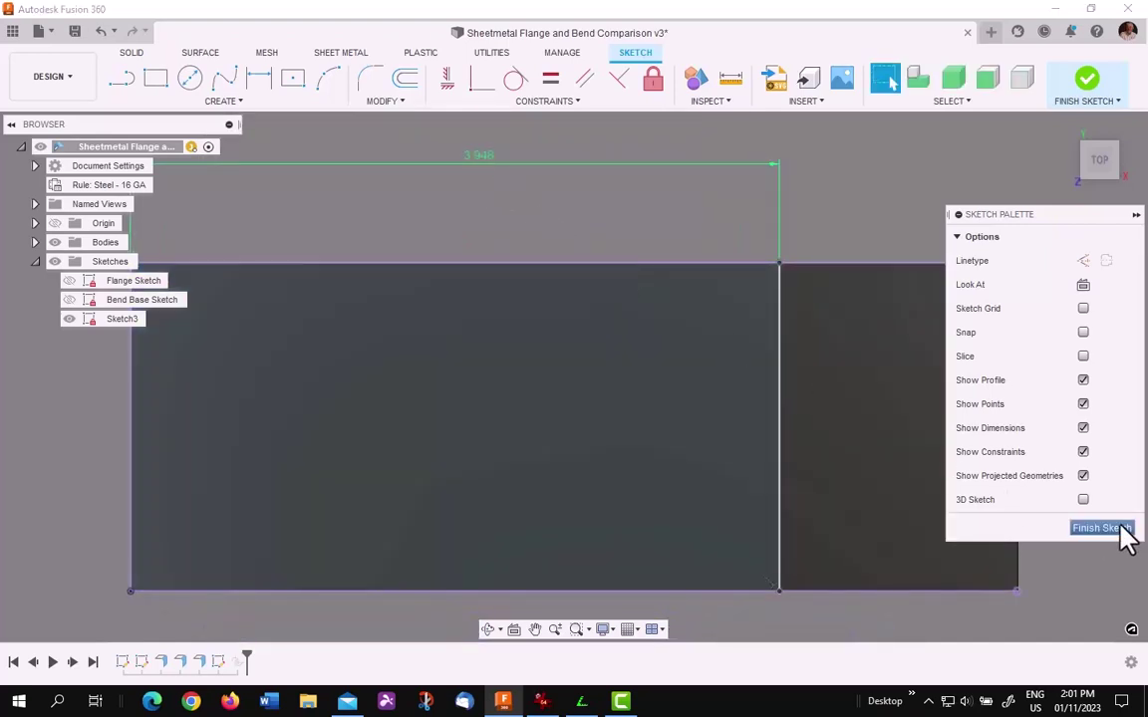
Finish Sketch3 and measure from the flange face to the far edge, reading 4.000 in
click(1118, 530)
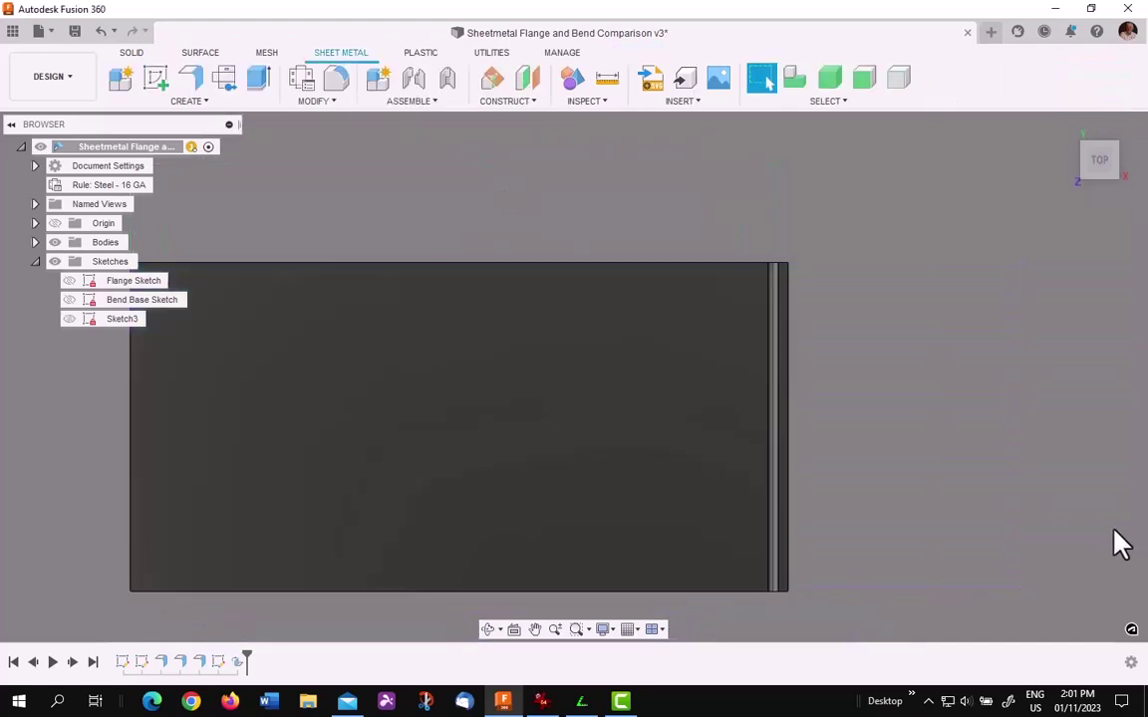
click(1066, 128)
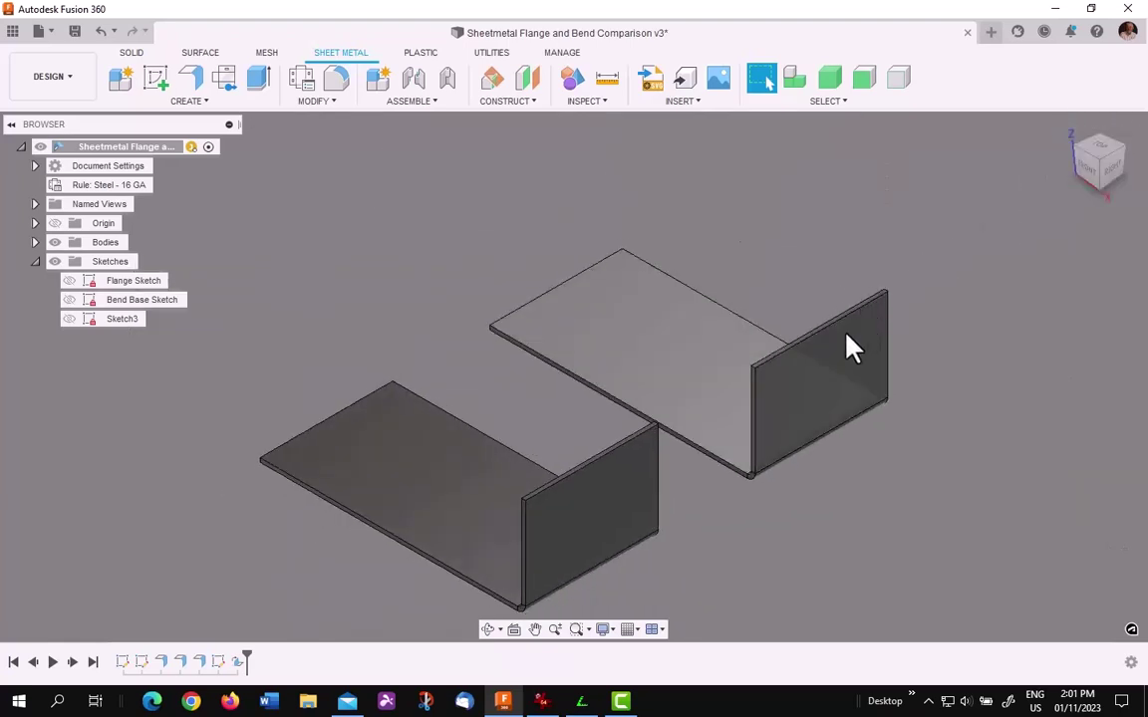
click(608, 80)
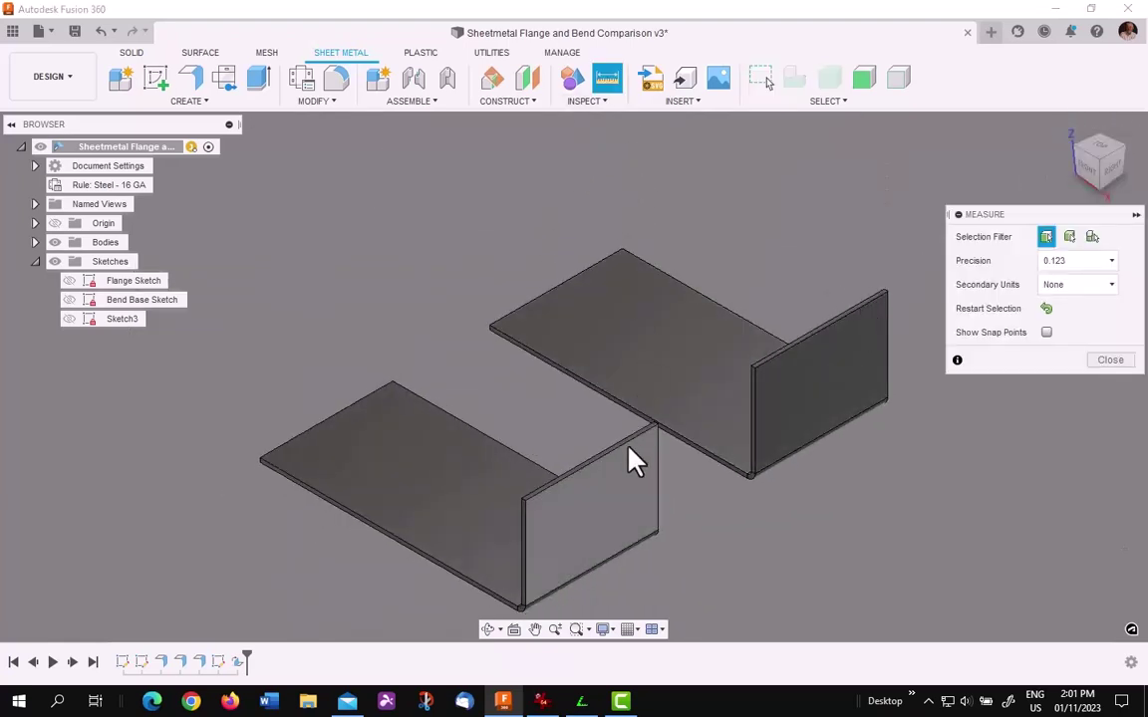
click(615, 507)
click(343, 416)
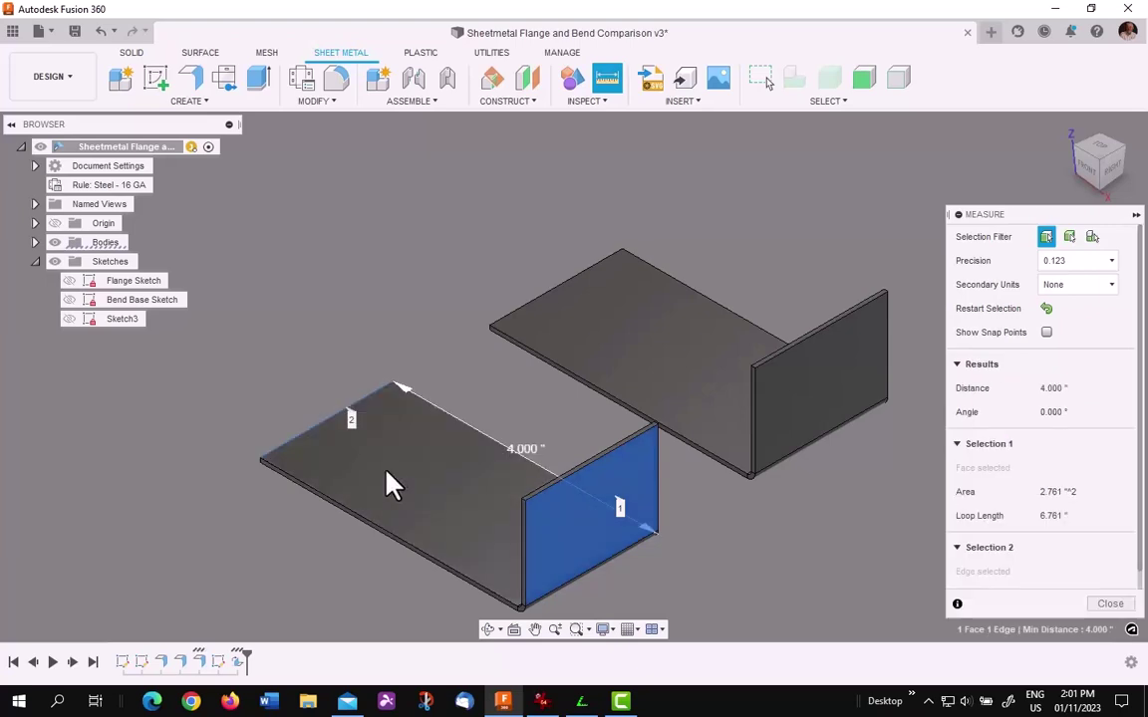
Measure from the base face to the flange top edge, confirming 1.500 in height
click(1046, 309)
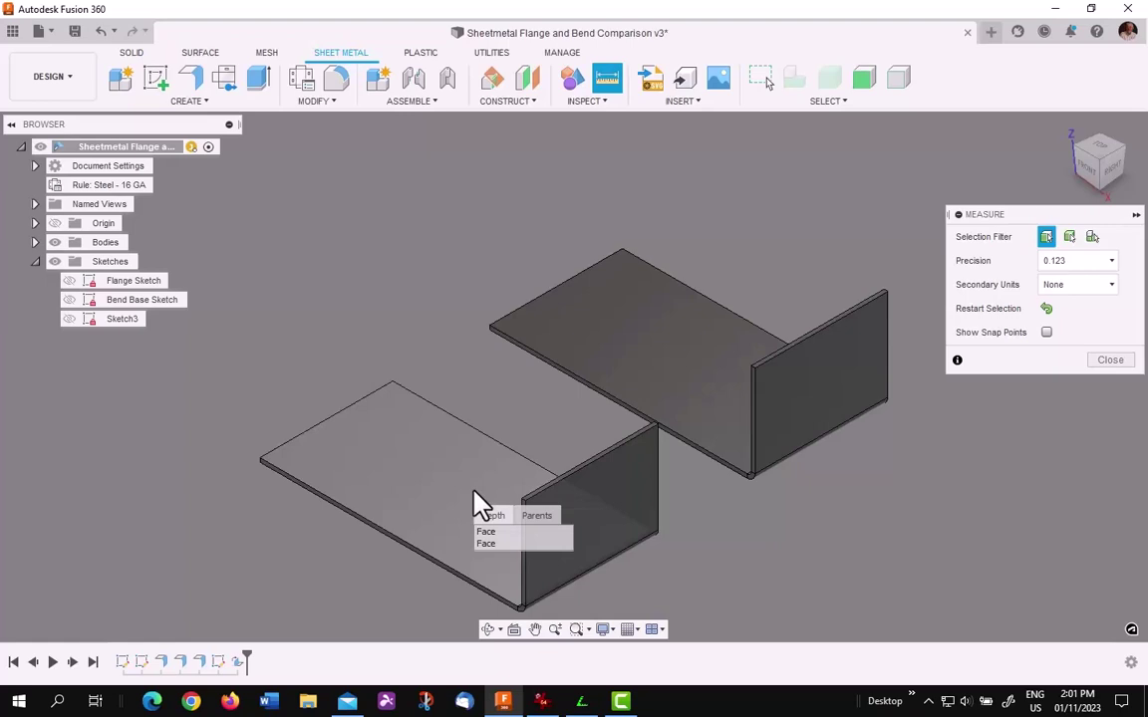
click(494, 543)
click(598, 466)
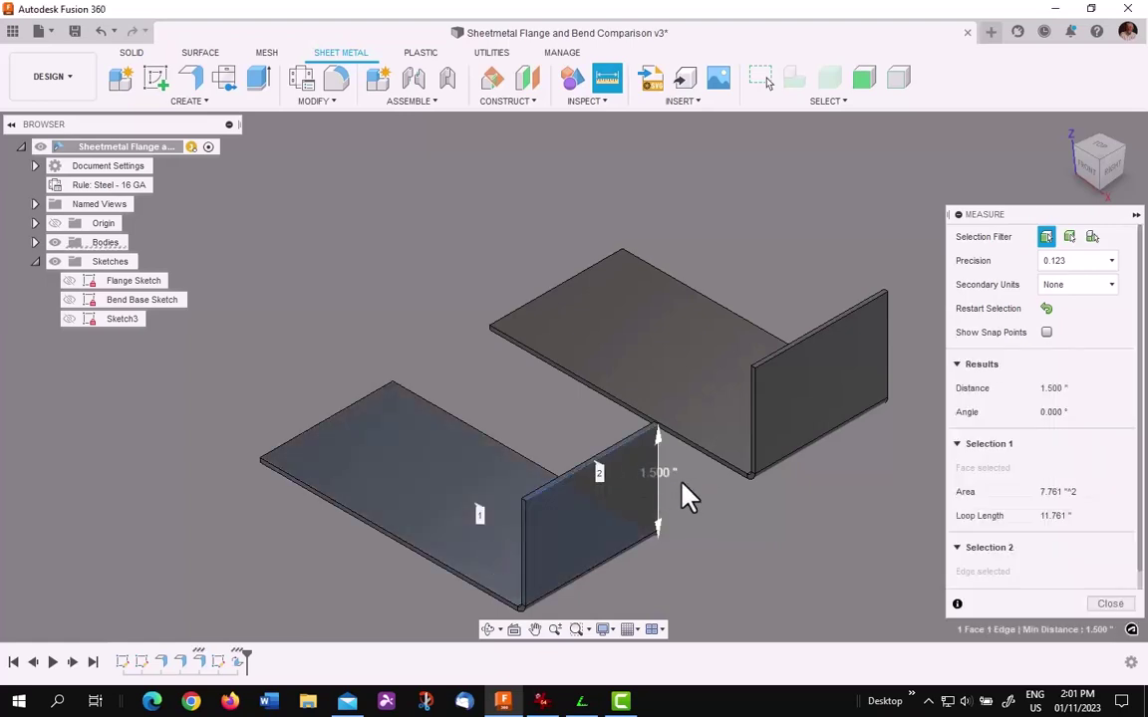
click(1106, 605)
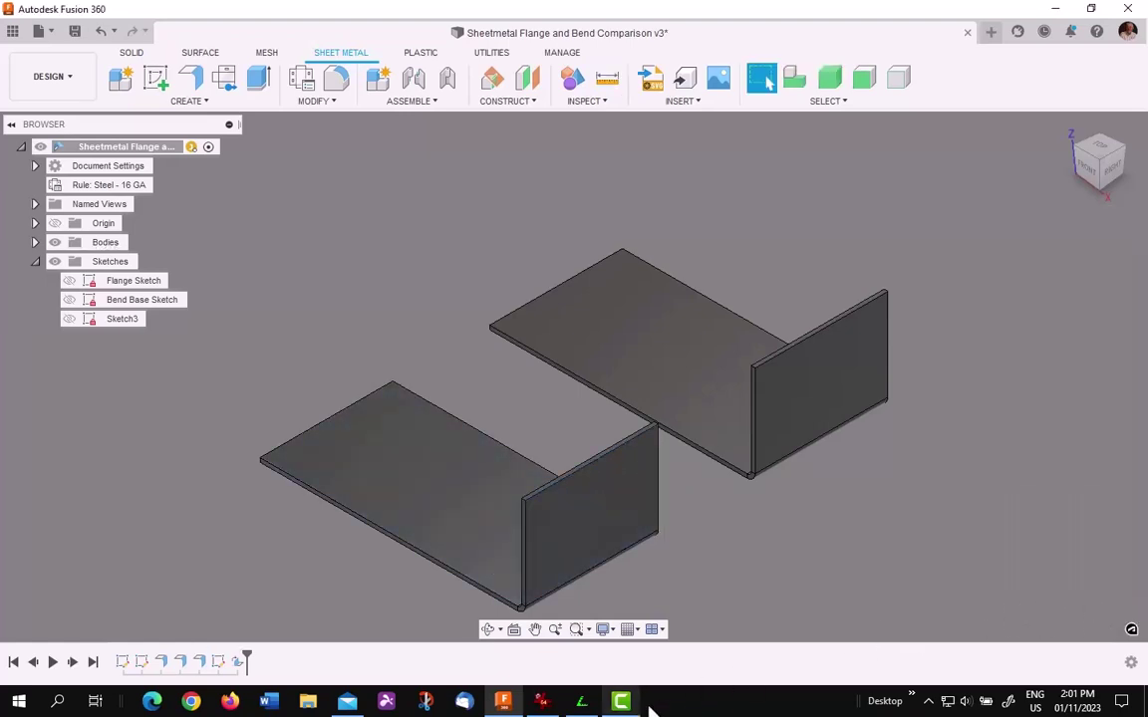
click(582, 701)
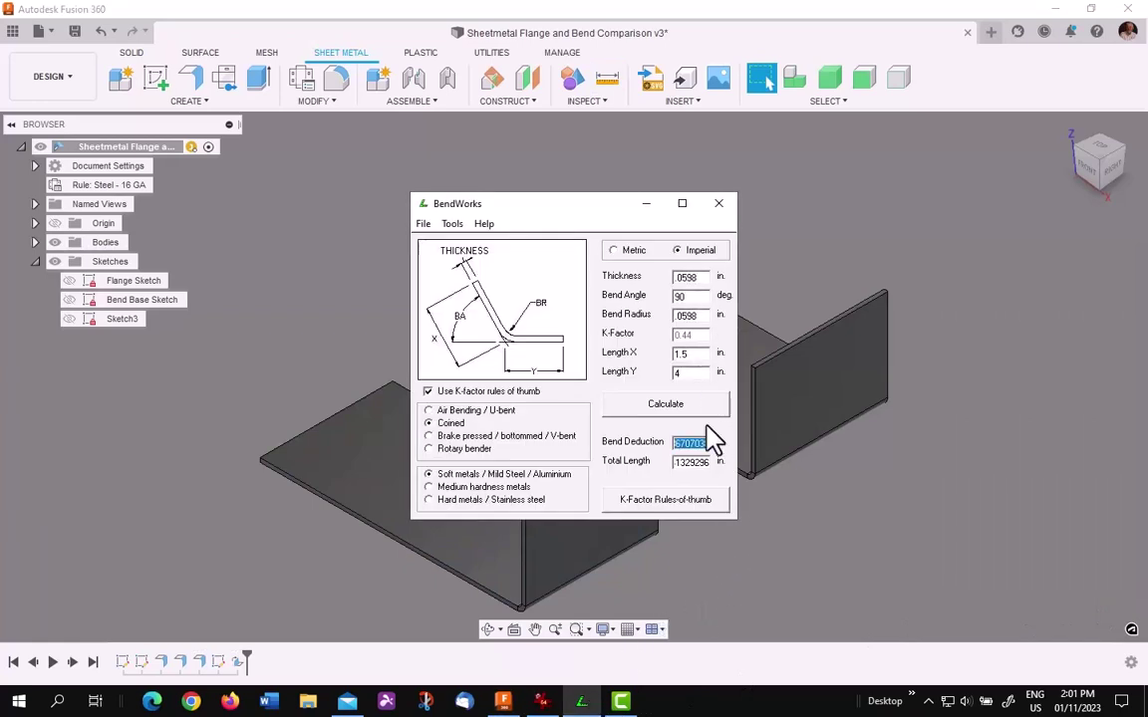
click(742, 573)
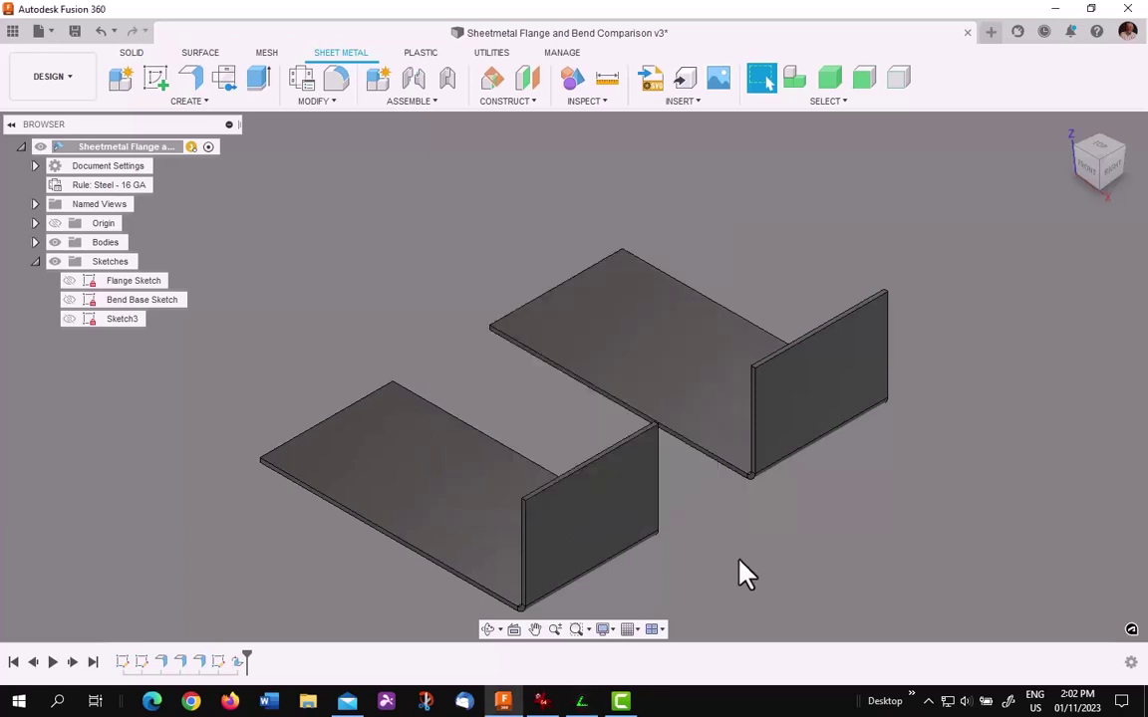